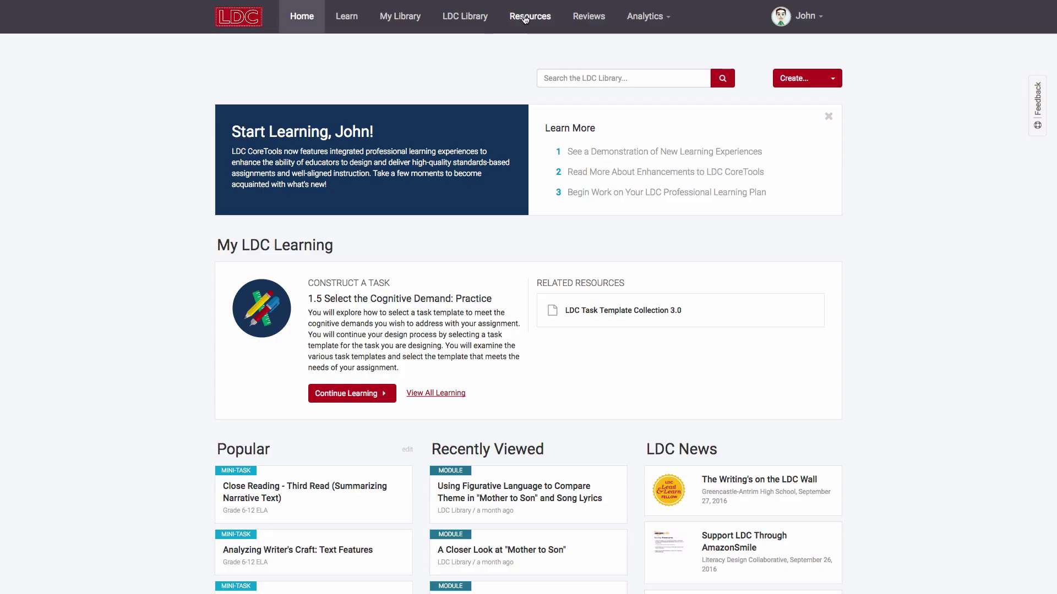
Find the 2016-17 K-12 Student Work Rubrics (PDF) in Resources and open the Argumentation Task rubric for Grades 6-8.
{"action": "left_click", "coordinate": [530, 24]}
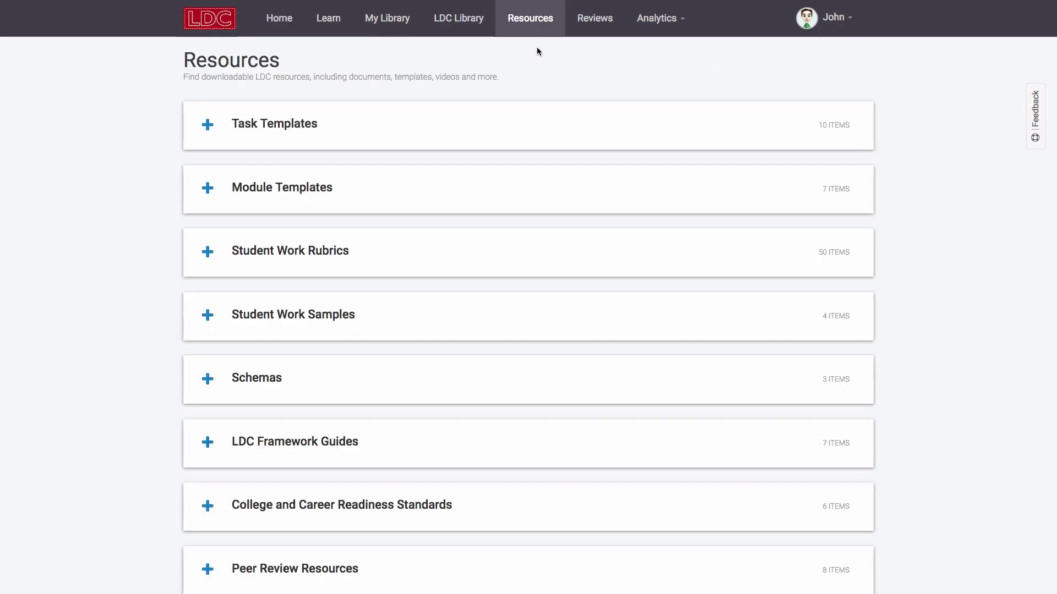
{"action": "left_click", "coordinate": [291, 244]}
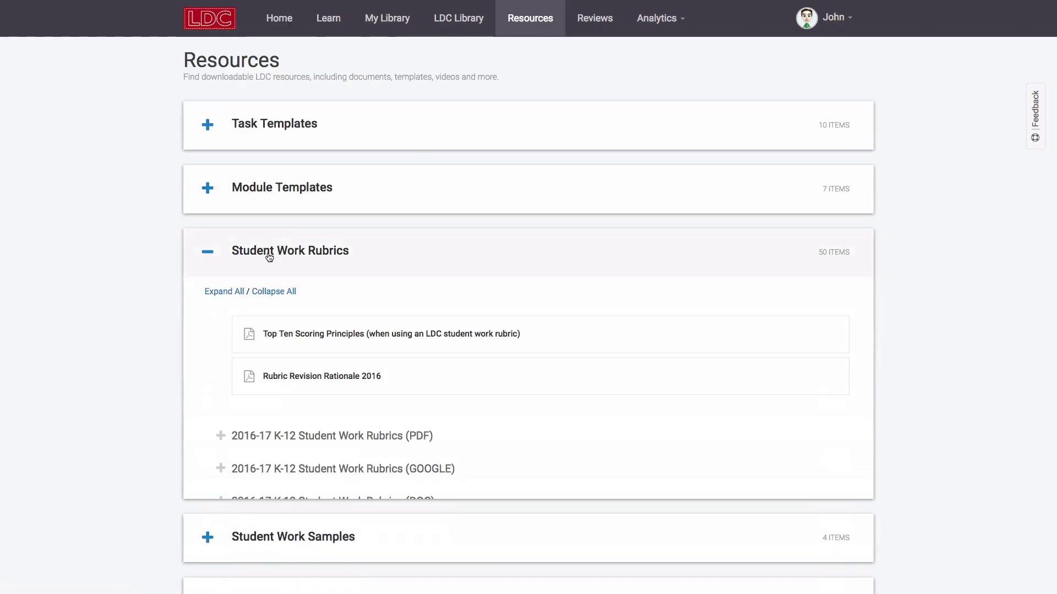
{"action": "scroll", "coordinate": [266, 258], "scroll_direction": "down", "scroll_amount": 2}
{"action": "left_click", "coordinate": [300, 352]}
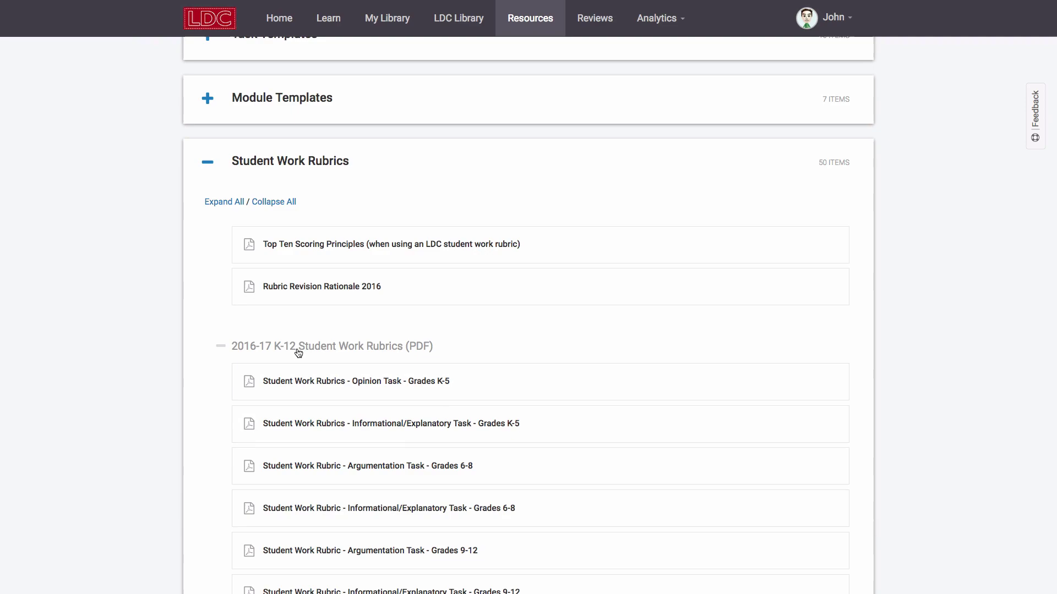
{"action": "left_click", "coordinate": [330, 464]}
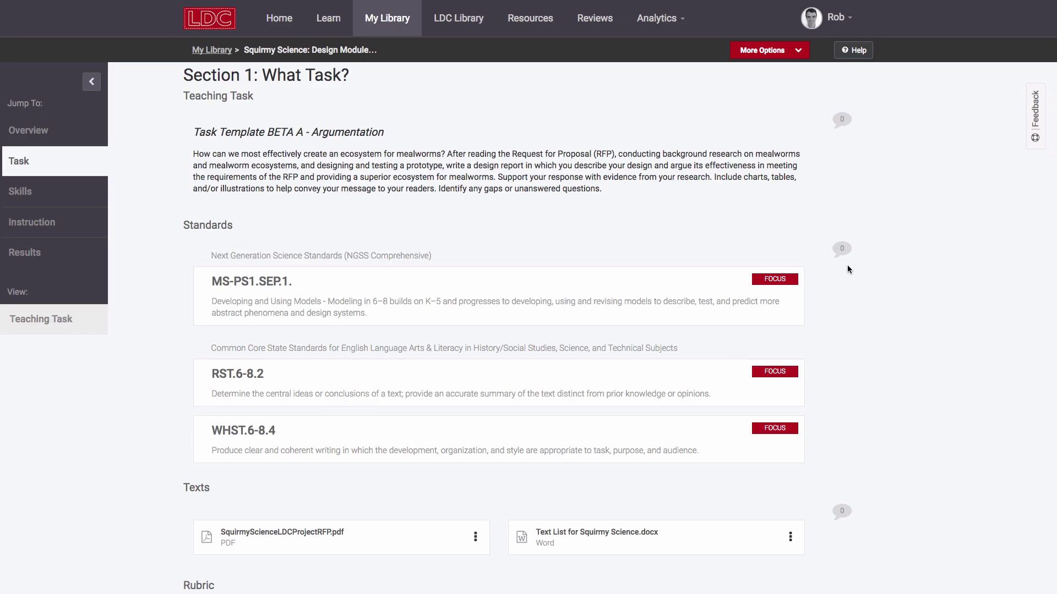
Open the Squirmy Science module's rubric for editing and review the level descriptions for Controlling Idea.
{"action": "scroll", "coordinate": [847, 268], "scroll_direction": "down", "scroll_amount": 10}
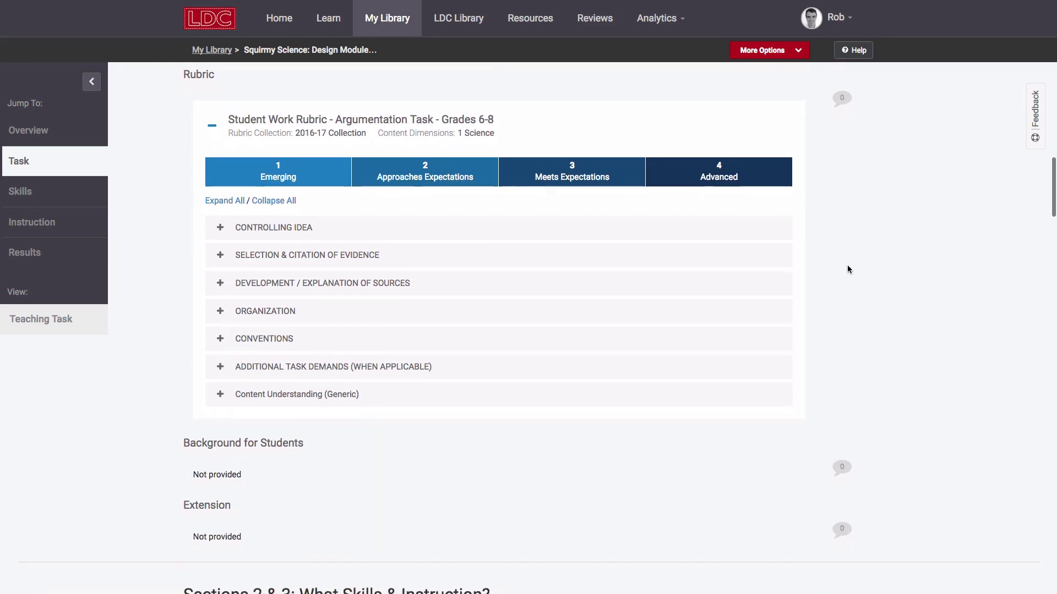
{"action": "left_click", "coordinate": [794, 94]}
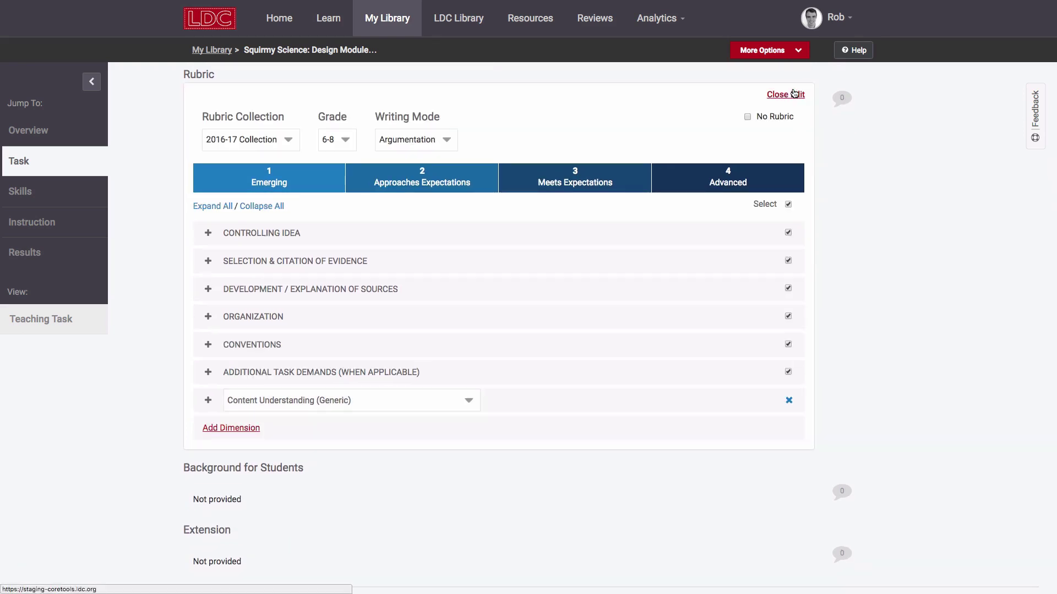
{"action": "left_click", "coordinate": [213, 234]}
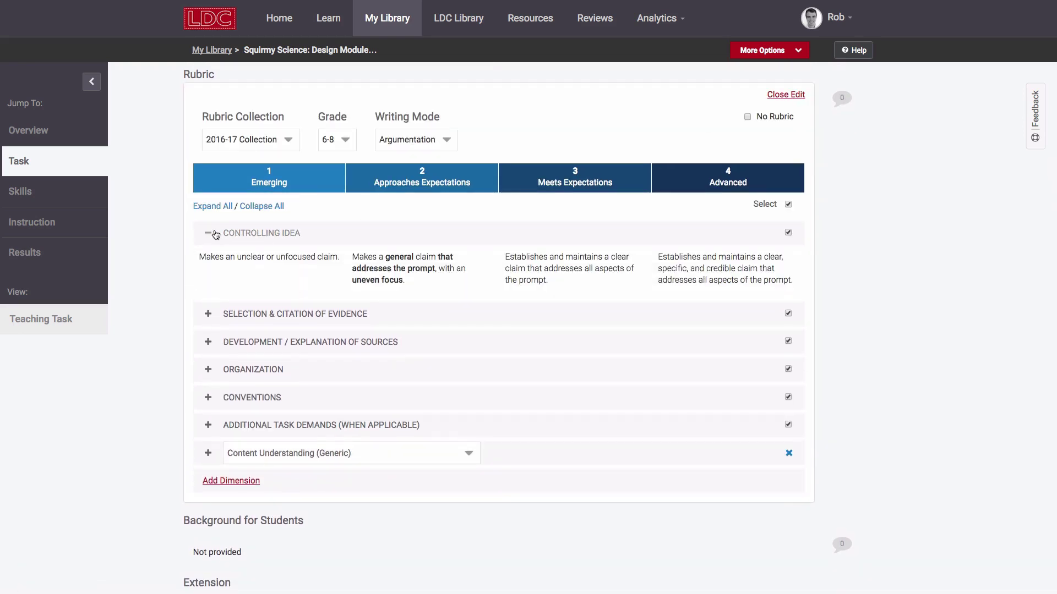
{"action": "left_click", "coordinate": [214, 234]}
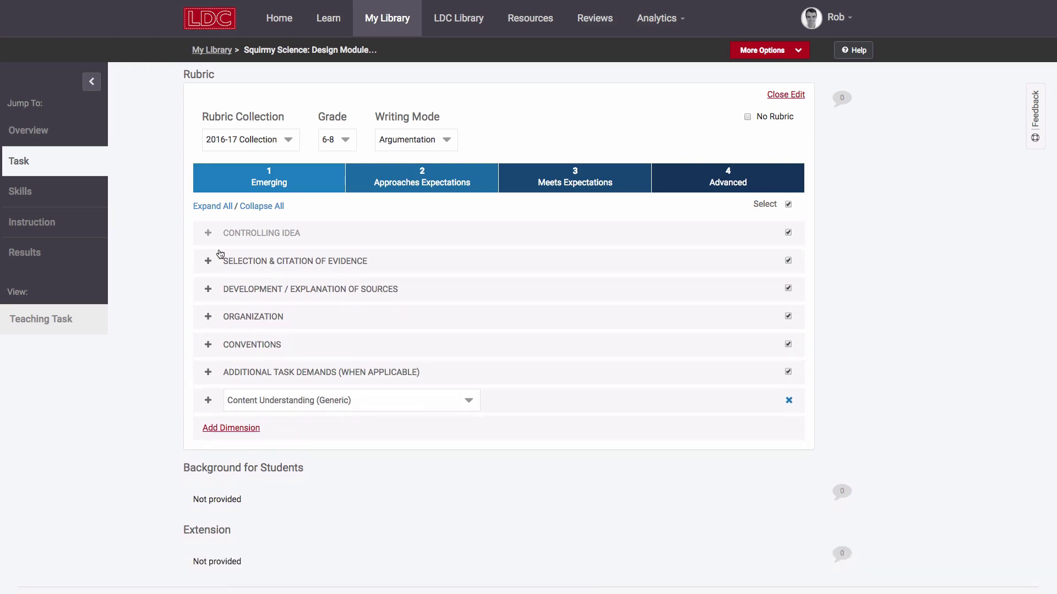
Review the Additional Task Demands (When applicable) descriptions and exclude that dimension from the rubric.
{"action": "left_click", "coordinate": [252, 373]}
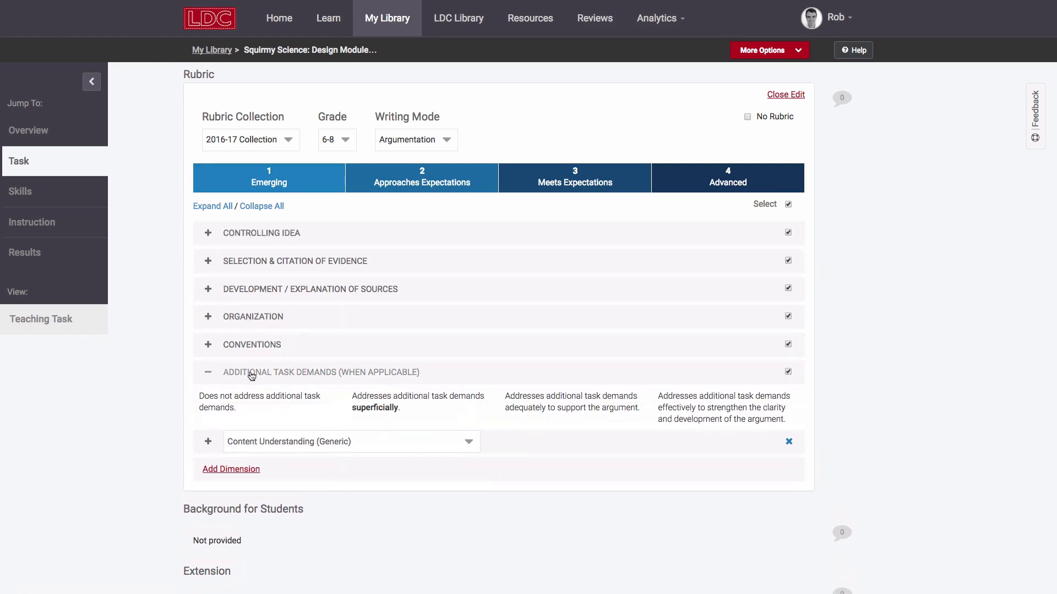
{"action": "left_click", "coordinate": [788, 372]}
{"action": "left_click", "coordinate": [266, 376]}
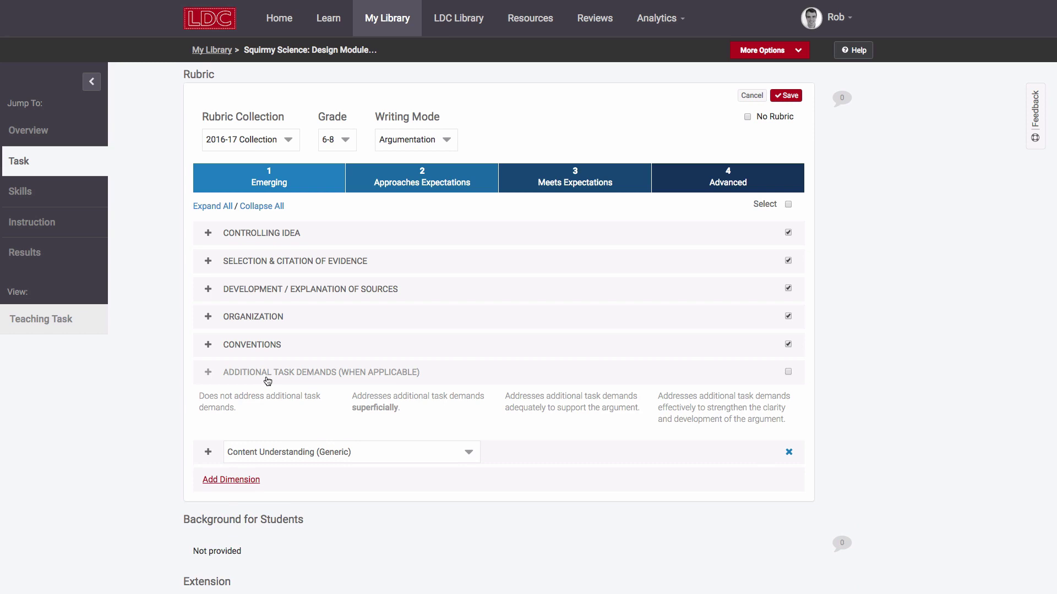
Set the rubric's content dimension to NGSS Core Idea, save the rubric and open its additional options.
{"action": "left_click", "coordinate": [331, 405]}
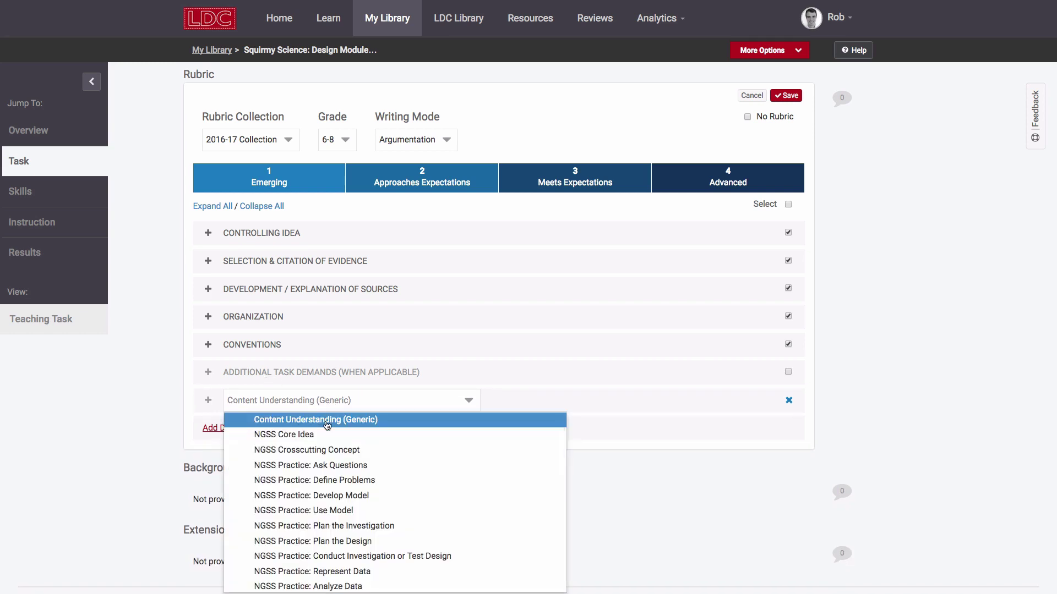
{"action": "left_click", "coordinate": [322, 438]}
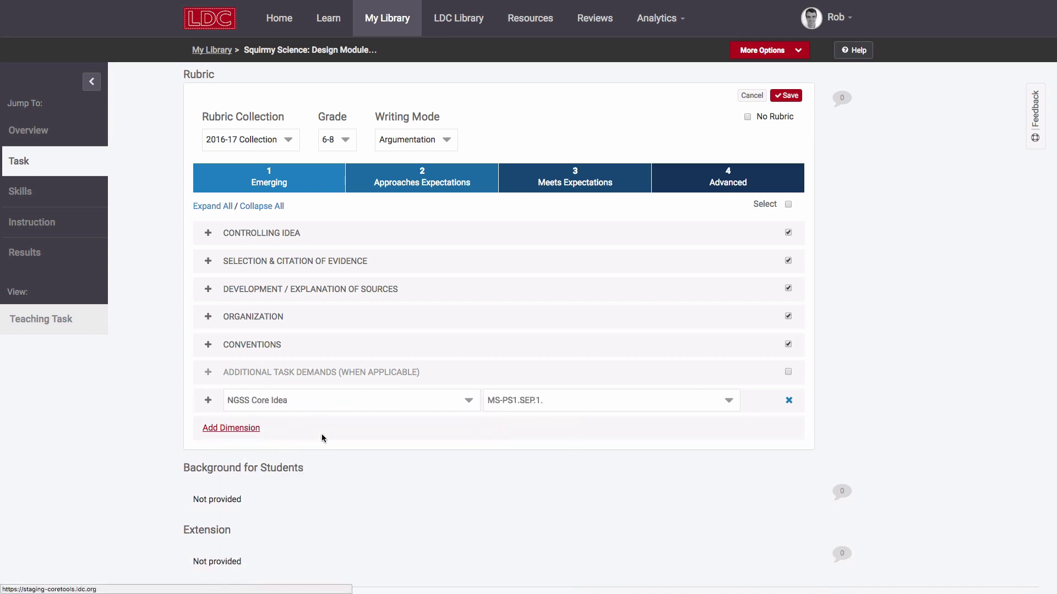
{"action": "left_click", "coordinate": [209, 406]}
{"action": "left_click", "coordinate": [209, 406]}
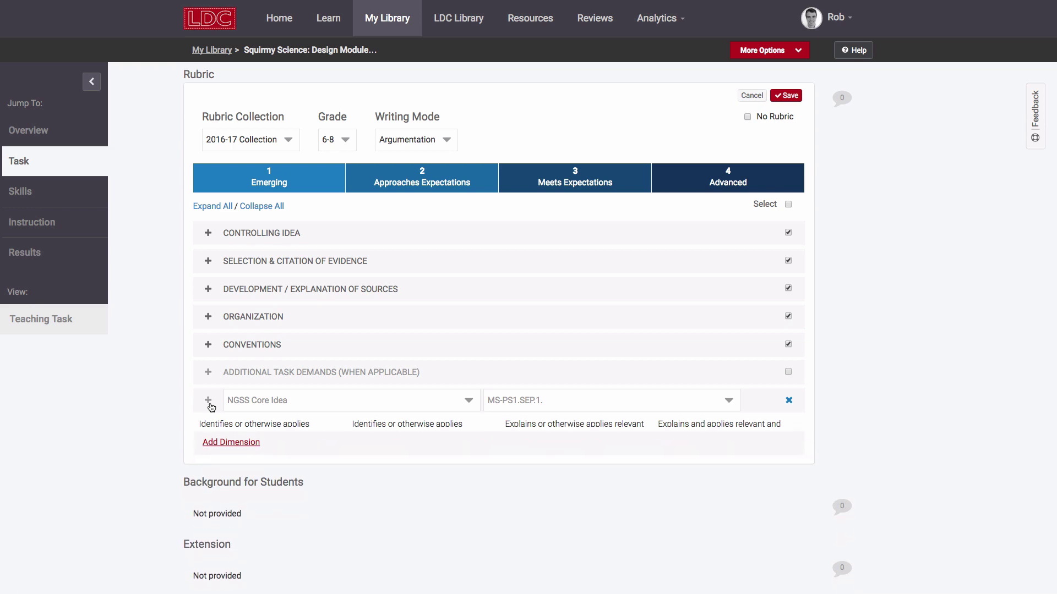
{"action": "left_click", "coordinate": [790, 102]}
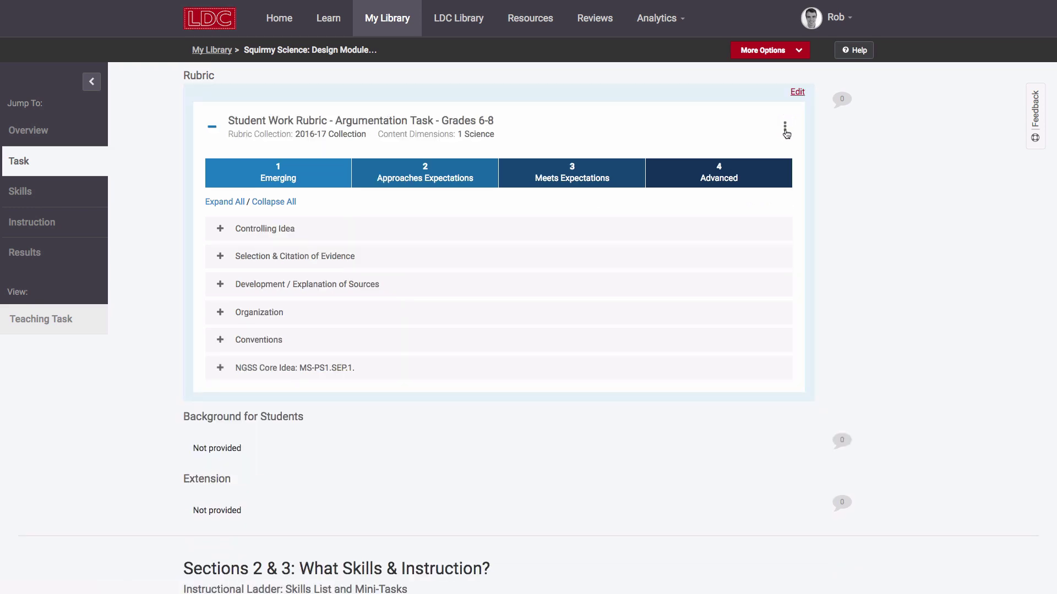
{"action": "left_click", "coordinate": [785, 128]}
{"action": "left_click", "coordinate": [774, 143]}
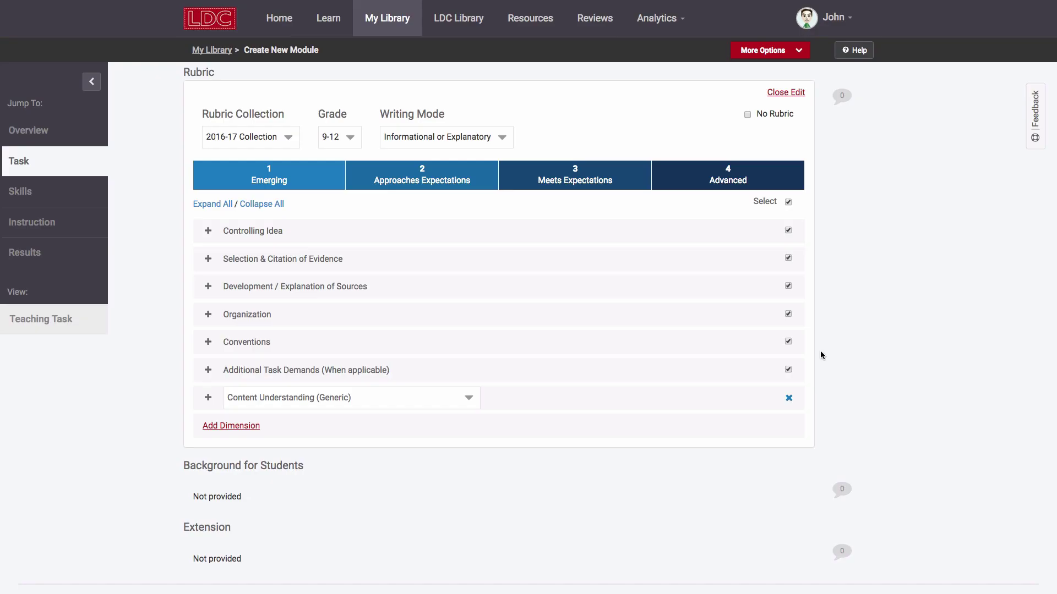
Set the new module's rubric grade to K and view the Topic / Main Idea dimension.
{"action": "left_click", "coordinate": [346, 144]}
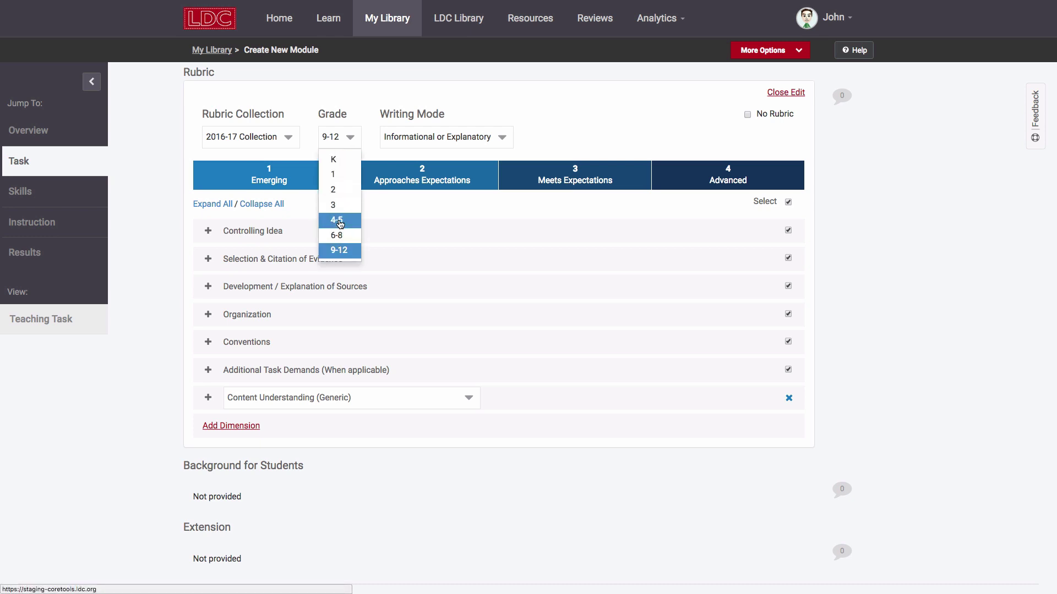
{"action": "left_click", "coordinate": [333, 160]}
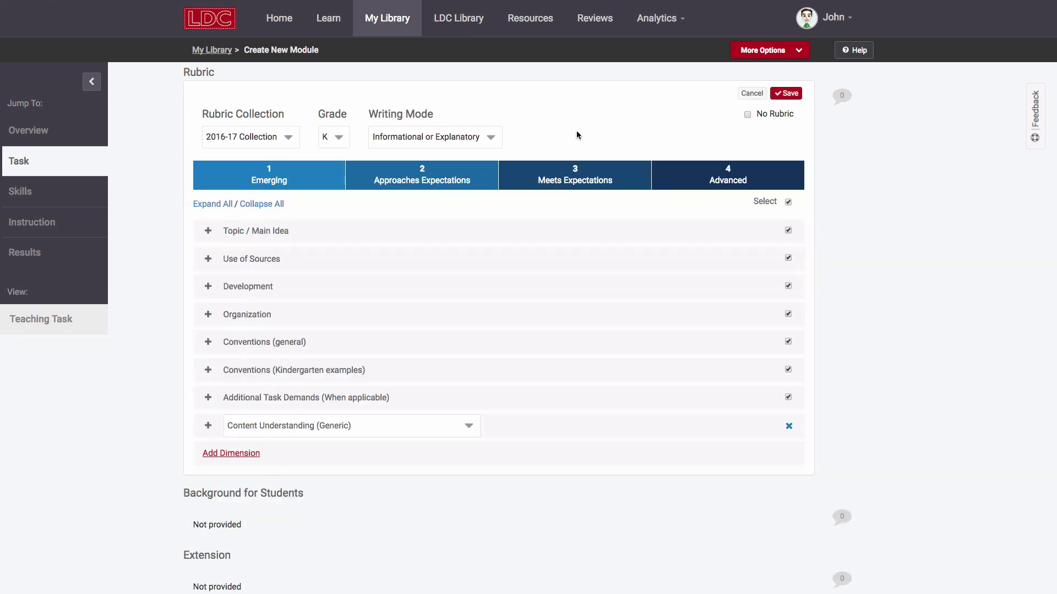
{"action": "left_click", "coordinate": [266, 231]}
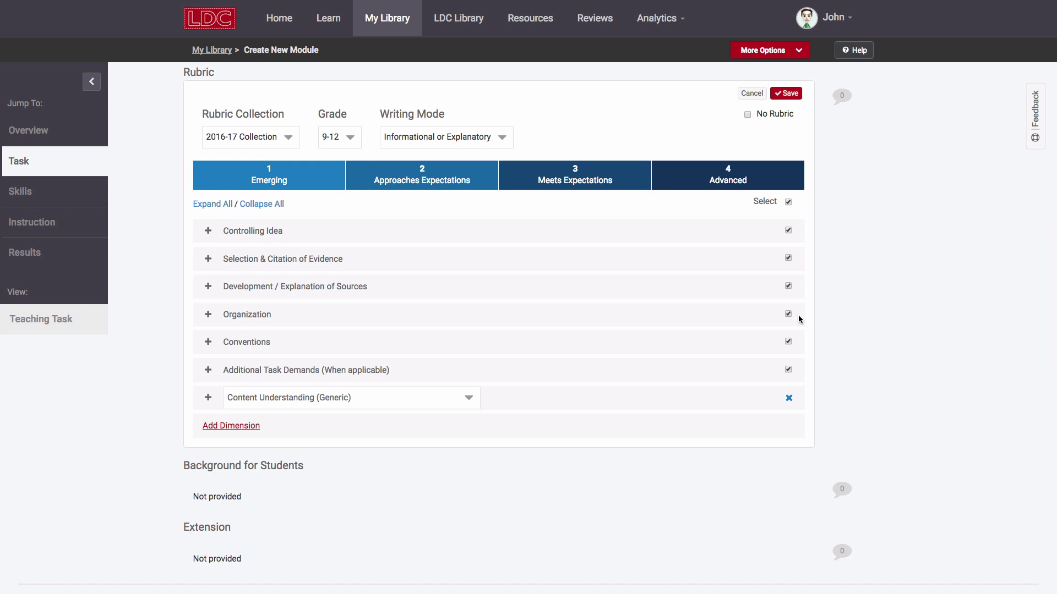
Save the rubric without Organization, Conventions, Additional Task Demands and Content Understanding (Generic), and expand all remaining dimensions.
{"action": "left_click", "coordinate": [788, 314]}
{"action": "left_click", "coordinate": [788, 342]}
{"action": "left_click", "coordinate": [788, 369]}
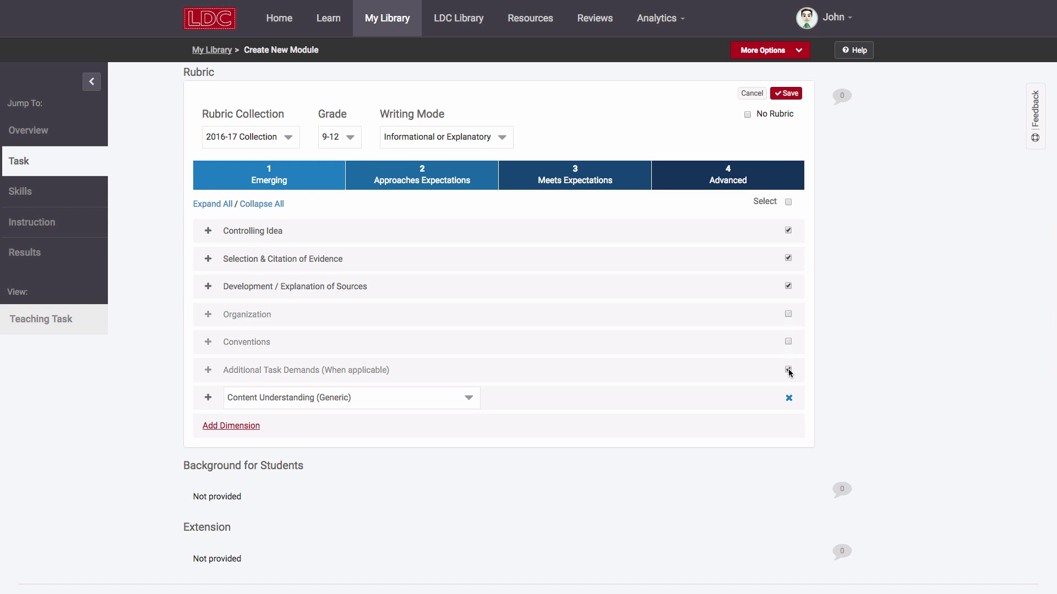
{"action": "left_click", "coordinate": [789, 398]}
{"action": "left_click", "coordinate": [782, 93]}
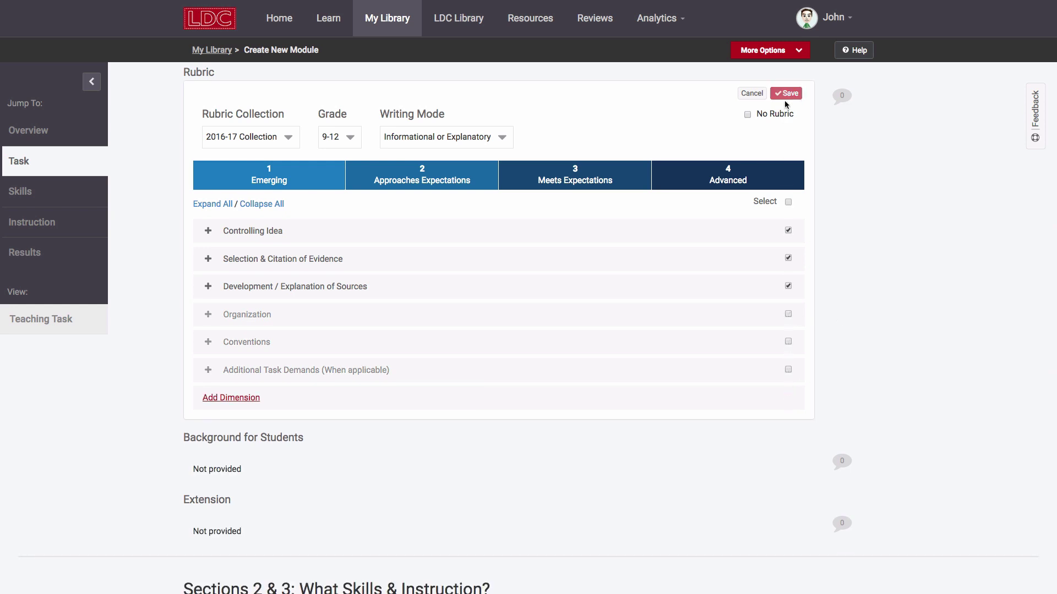
{"action": "left_click", "coordinate": [226, 199]}
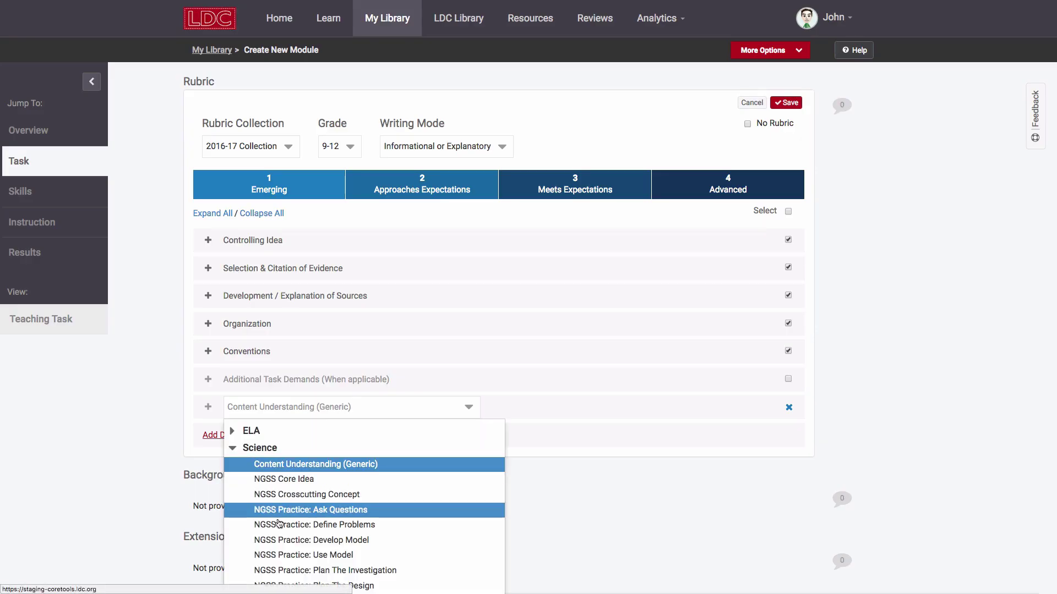
Set the rubric's content dimension to NGSS Practice: Develop Model and review its level descriptions.
{"action": "left_click", "coordinate": [278, 539]}
{"action": "left_click", "coordinate": [206, 410]}
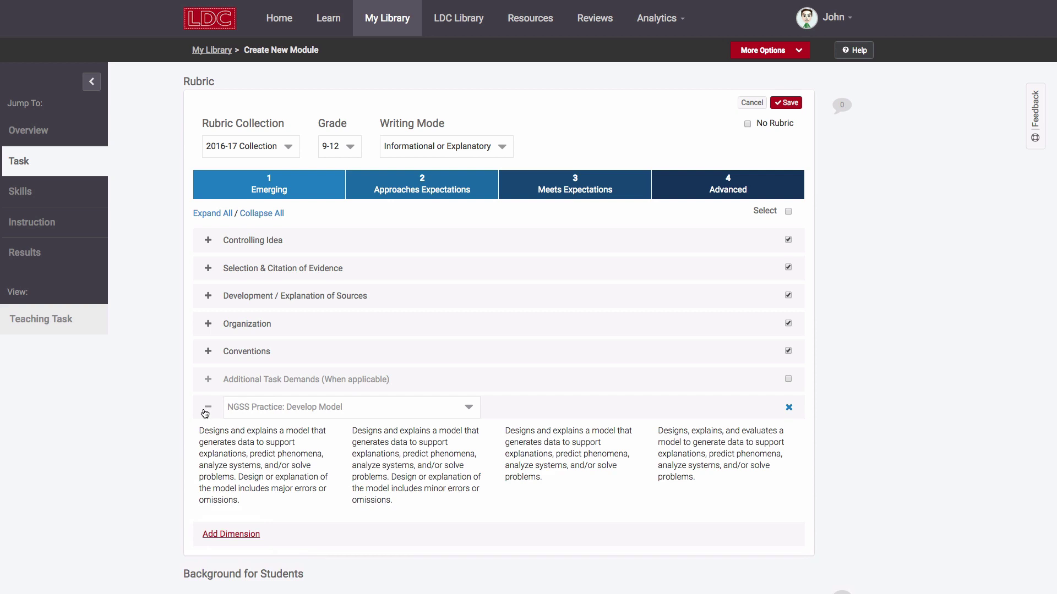
{"action": "left_click", "coordinate": [205, 412]}
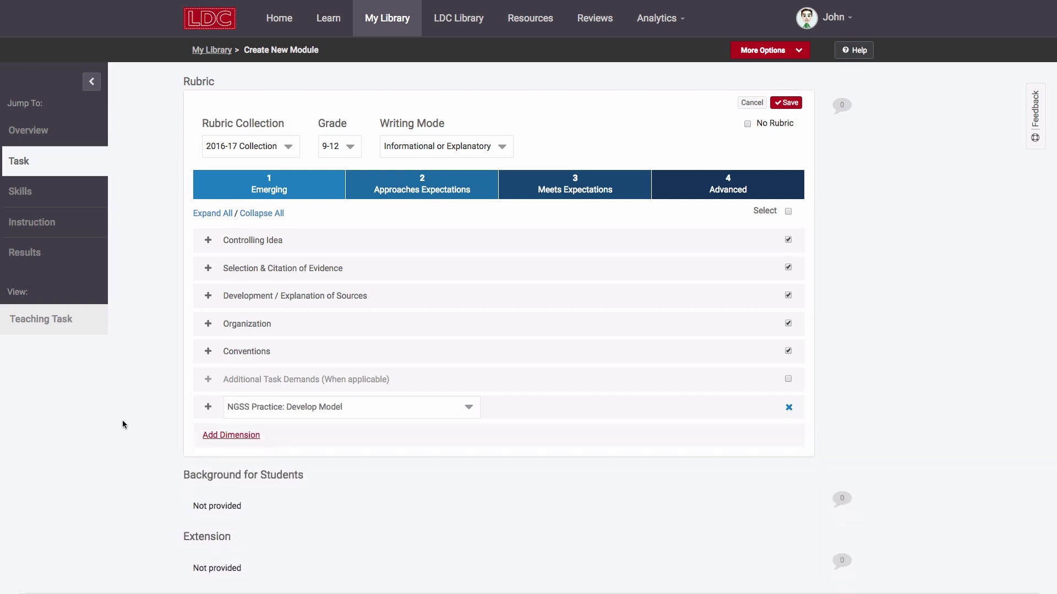
Change the content dimension to NGSS Core Idea and review its level descriptions.
{"action": "left_click", "coordinate": [355, 413]}
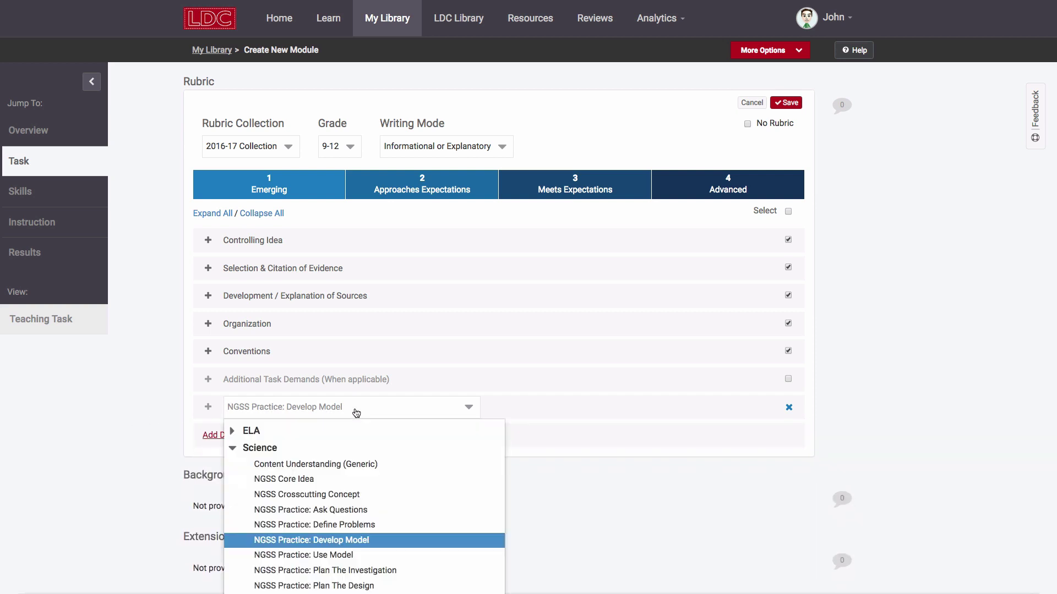
{"action": "left_click", "coordinate": [325, 481]}
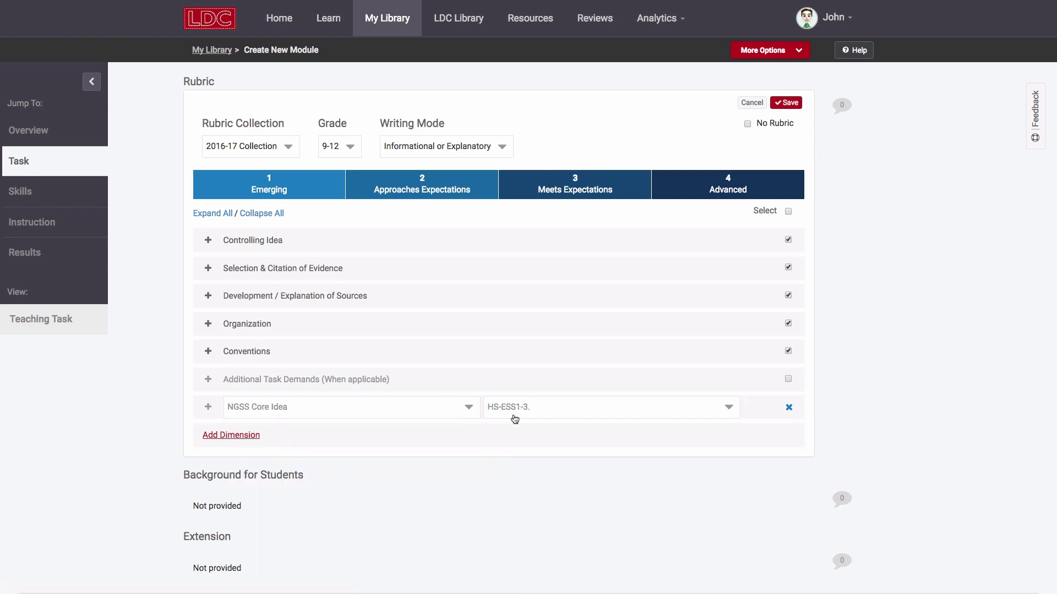
{"action": "left_click", "coordinate": [211, 410]}
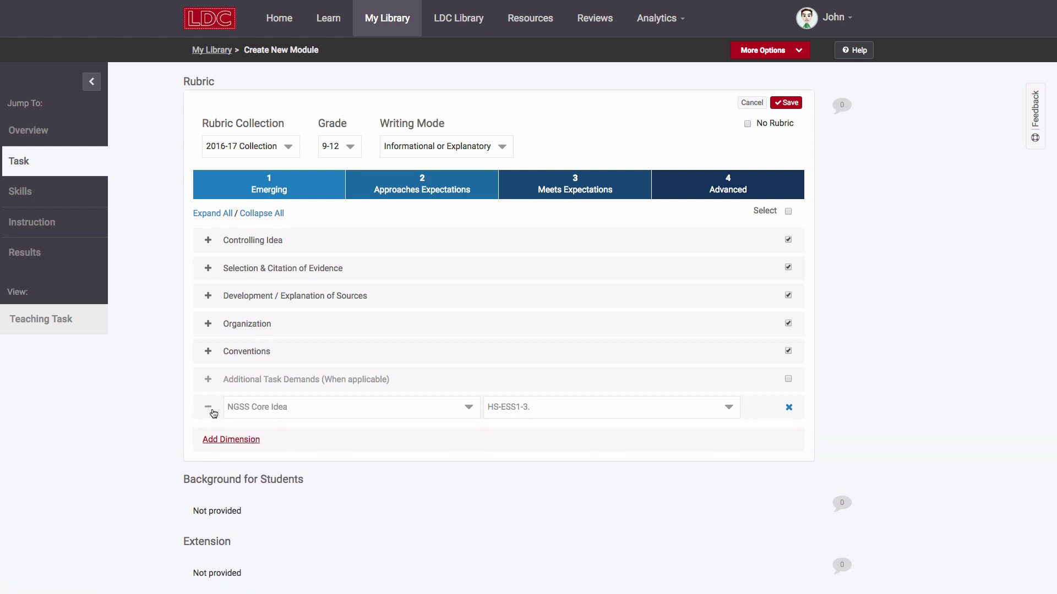
{"action": "left_click", "coordinate": [213, 413]}
Change the content dimension to NGSS Crosscutting Concept with Systems and System Models and review its level descriptions.
{"action": "left_click", "coordinate": [277, 407]}
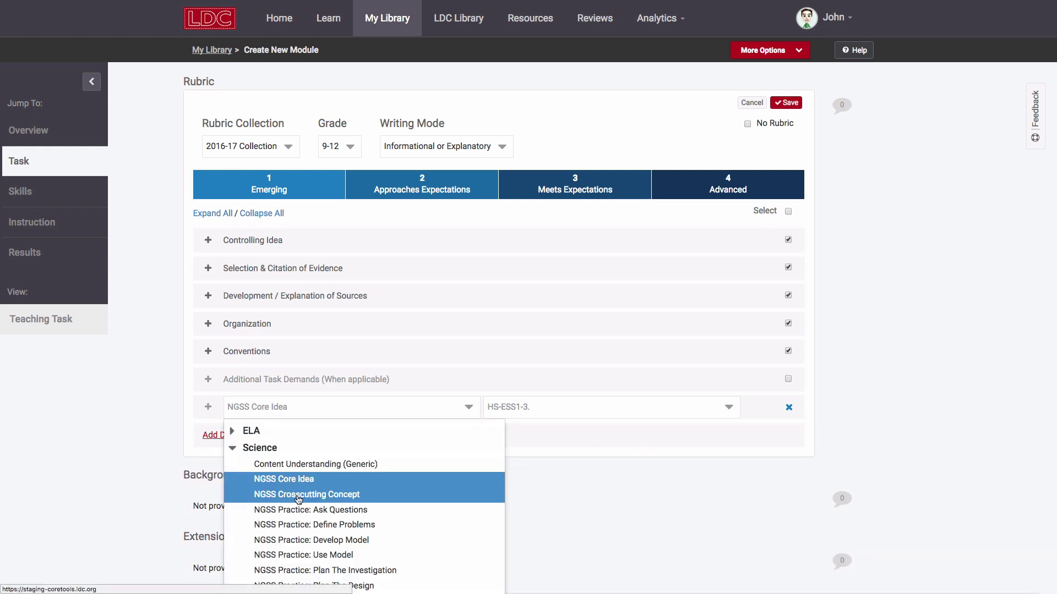
{"action": "left_click", "coordinate": [297, 493]}
{"action": "left_click", "coordinate": [514, 407]}
{"action": "left_click", "coordinate": [514, 471]}
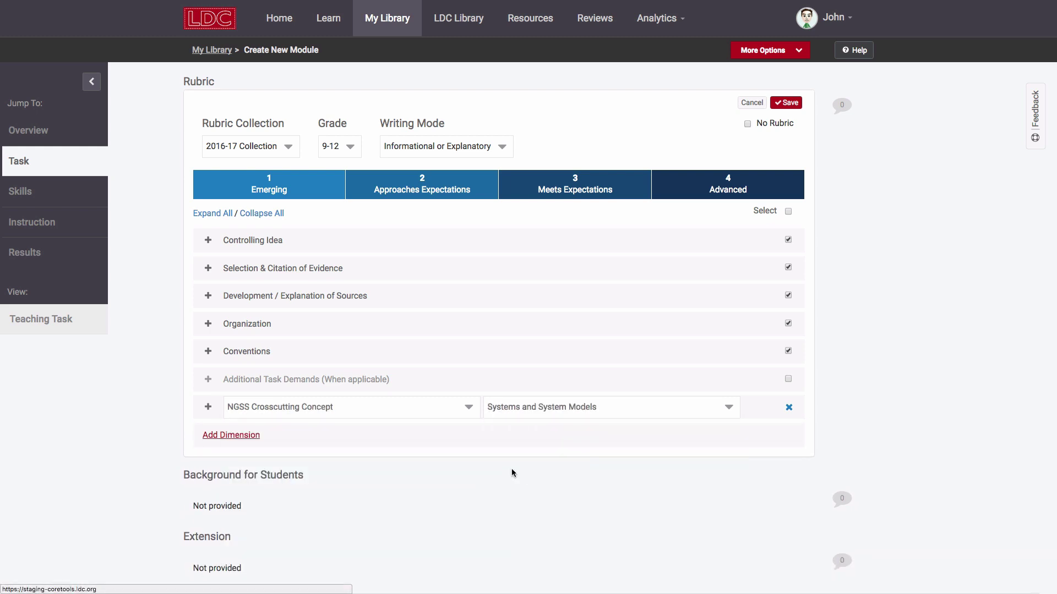
{"action": "left_click", "coordinate": [213, 410]}
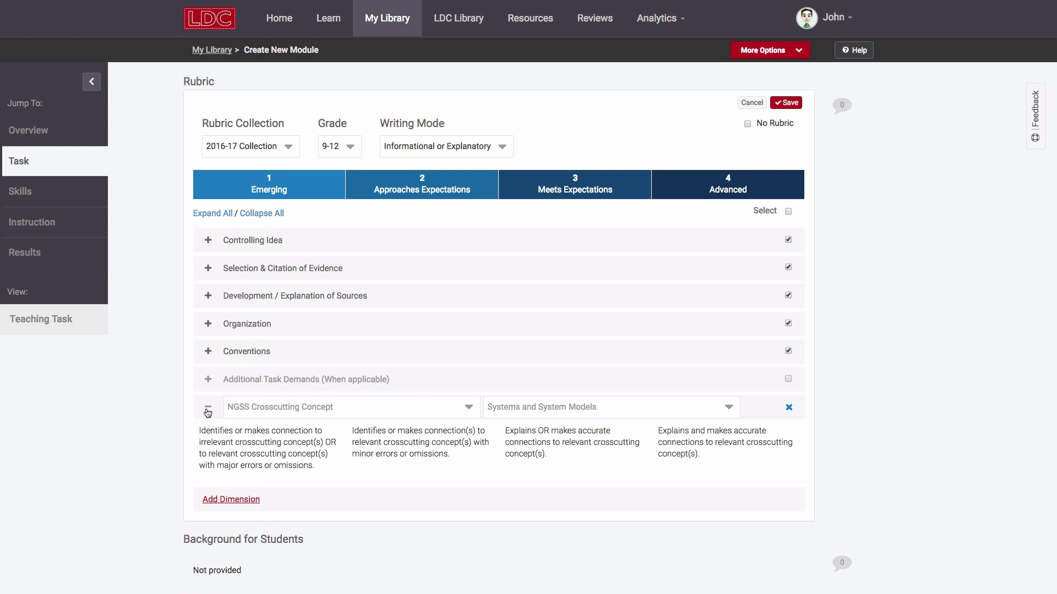
{"action": "left_click", "coordinate": [207, 412]}
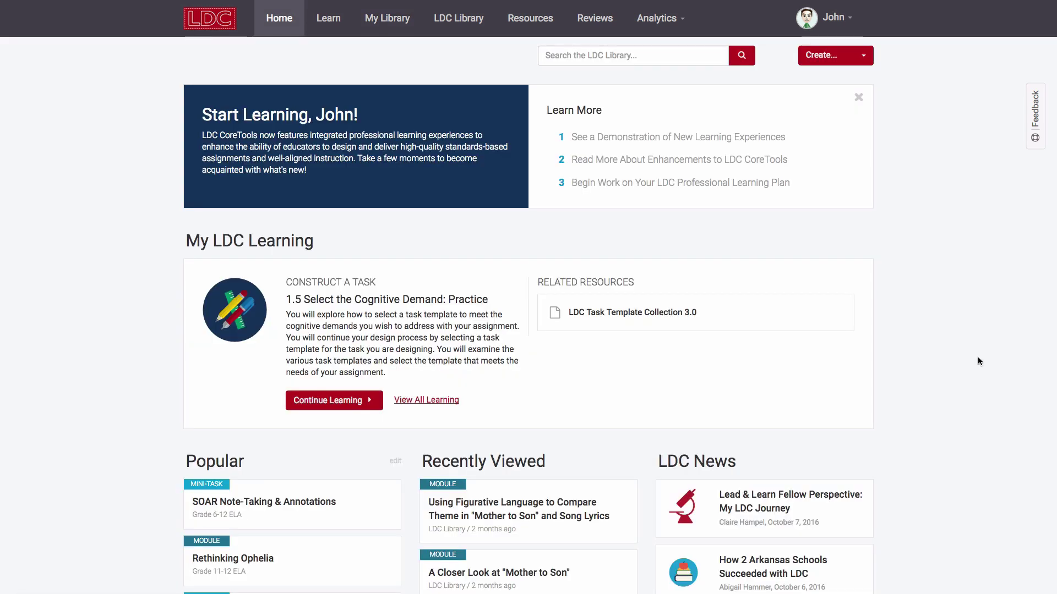
Create a new module and save its curriculum with grade 8 and the Science discipline.
{"action": "left_click", "coordinate": [840, 59]}
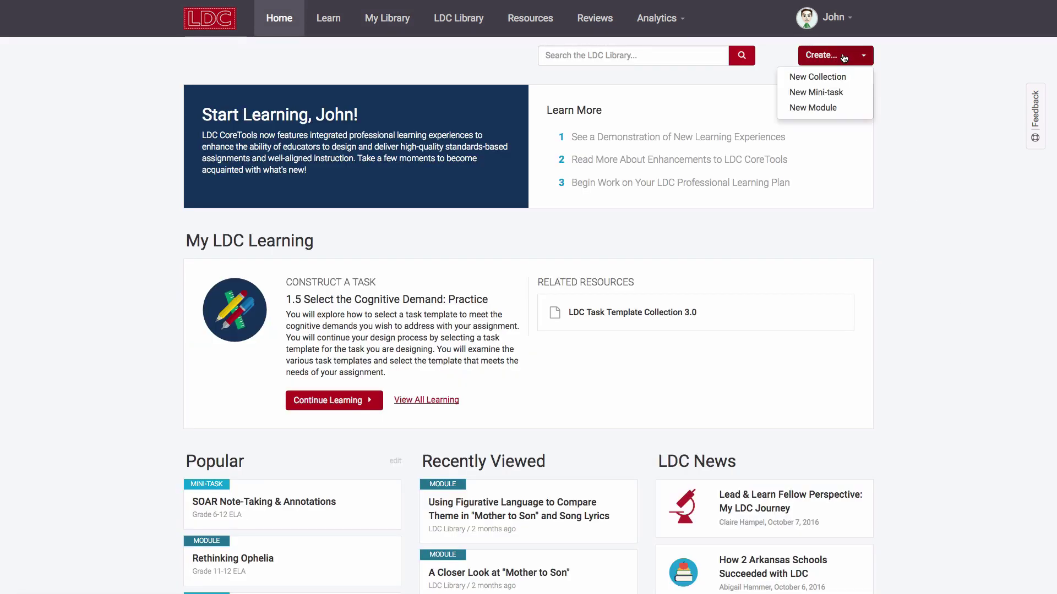
{"action": "left_click", "coordinate": [820, 107]}
{"action": "left_click", "coordinate": [207, 281]}
{"action": "left_click_drag", "start_coordinate": [264, 287], "coordinate": [286, 287]}
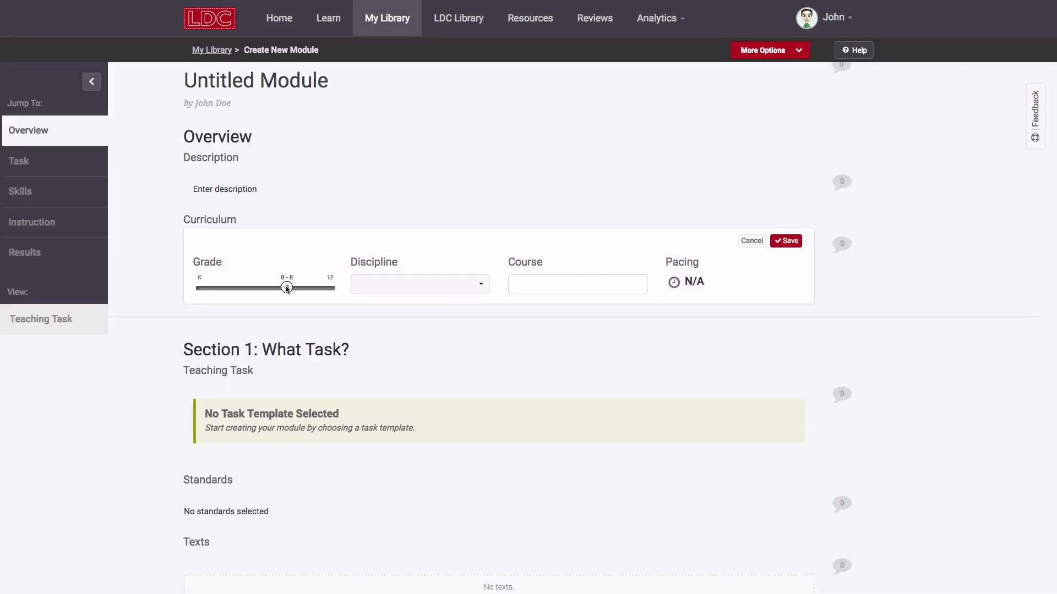
{"action": "left_click", "coordinate": [448, 292]}
{"action": "left_click", "coordinate": [391, 321]}
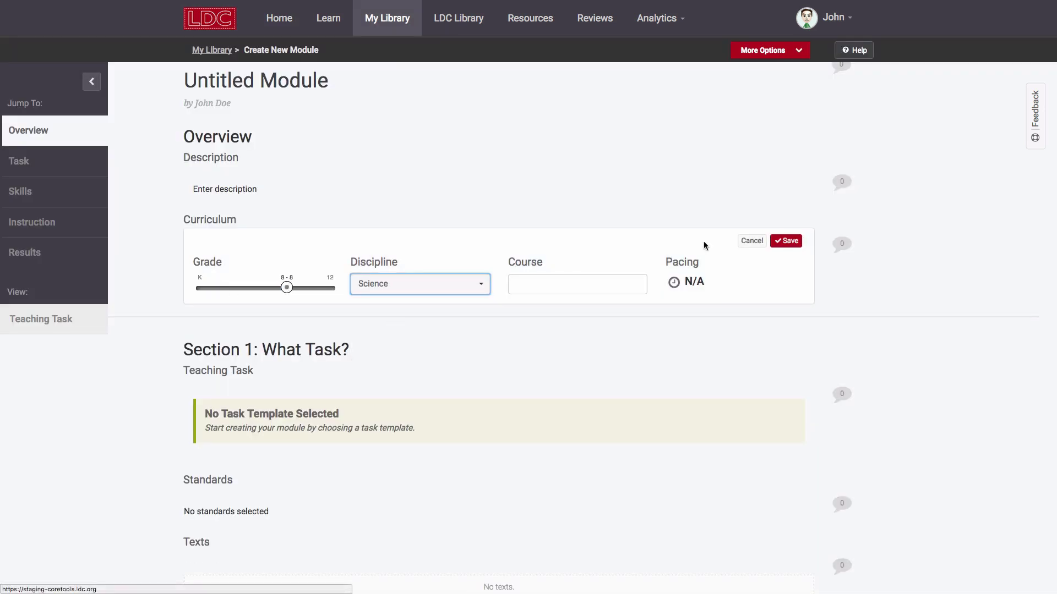
{"action": "left_click", "coordinate": [787, 241]}
Assign Template IE1 as the module's teaching task template.
{"action": "left_click", "coordinate": [633, 407]}
{"action": "left_click", "coordinate": [736, 454]}
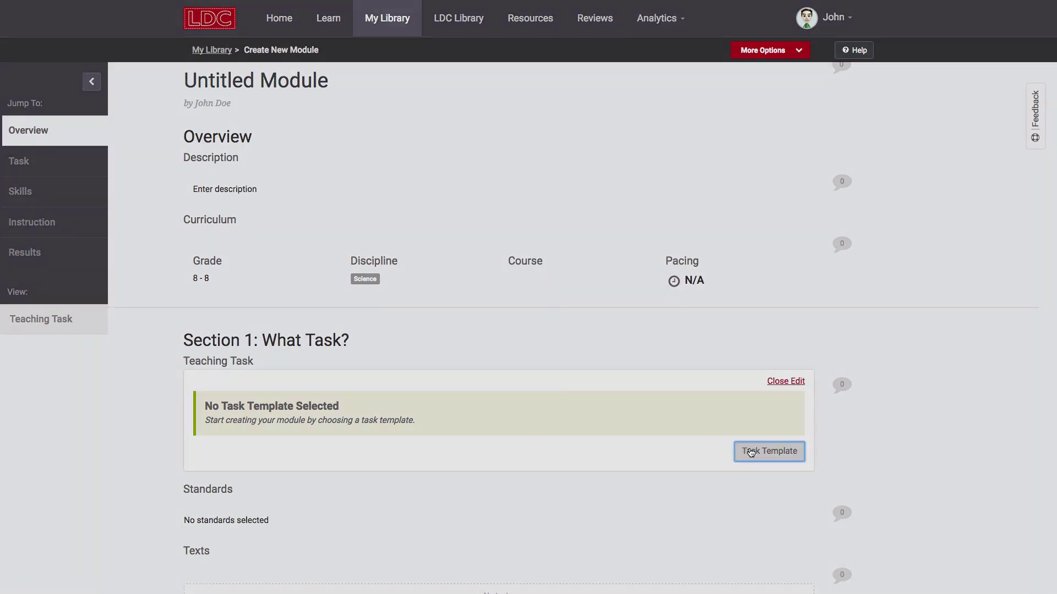
{"action": "left_click", "coordinate": [589, 143]}
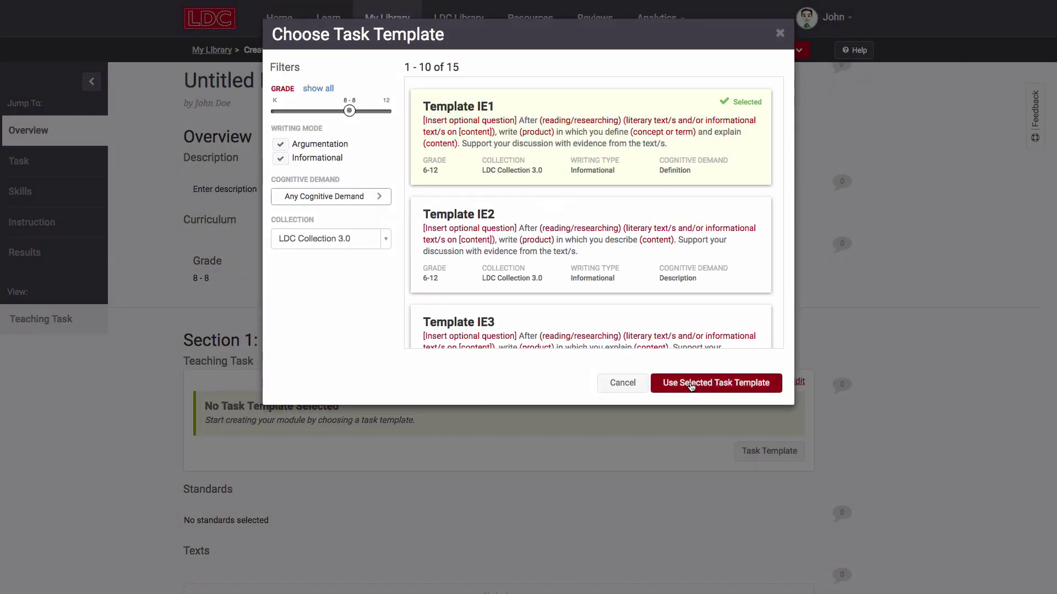
{"action": "left_click", "coordinate": [688, 384]}
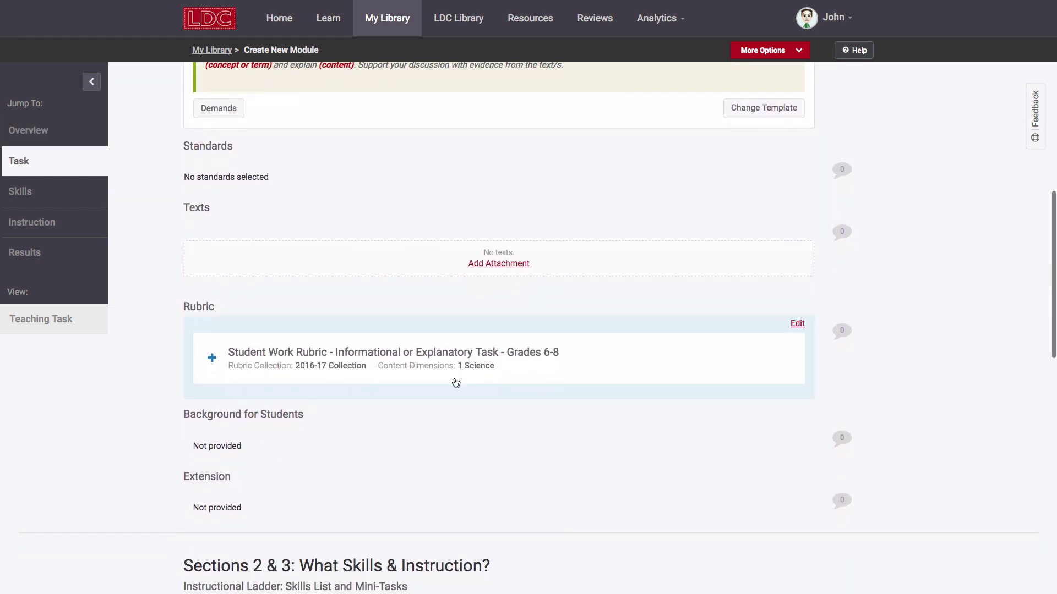
Expand the module's Informational or Explanatory rubric, review the level descriptions of all dimensions, and collapse them again.
{"action": "left_click", "coordinate": [427, 377]}
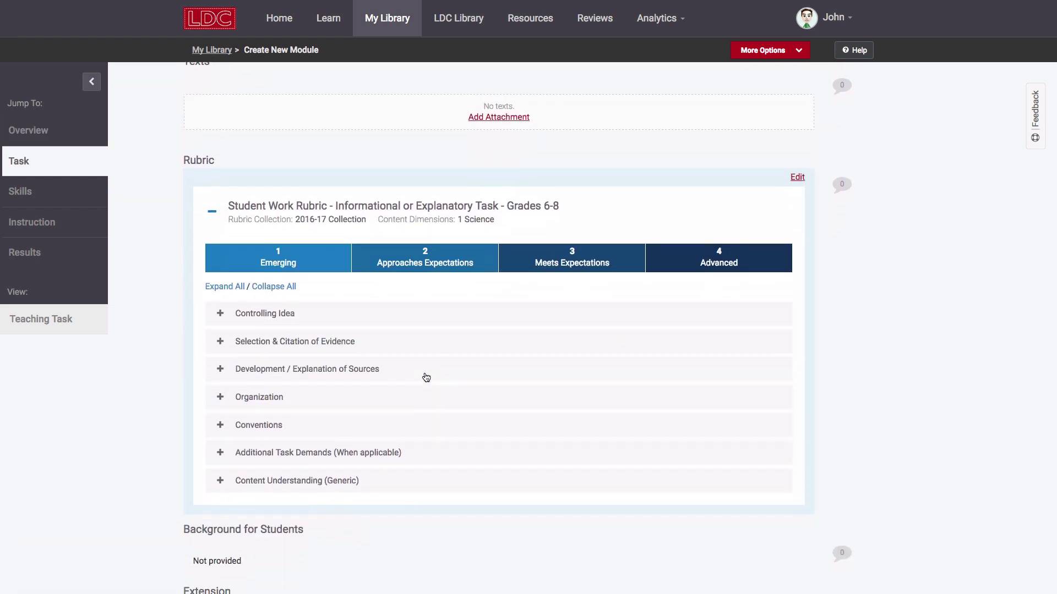
{"action": "left_click", "coordinate": [212, 267]}
{"action": "scroll", "coordinate": [172, 319], "scroll_direction": "down", "scroll_amount": 2}
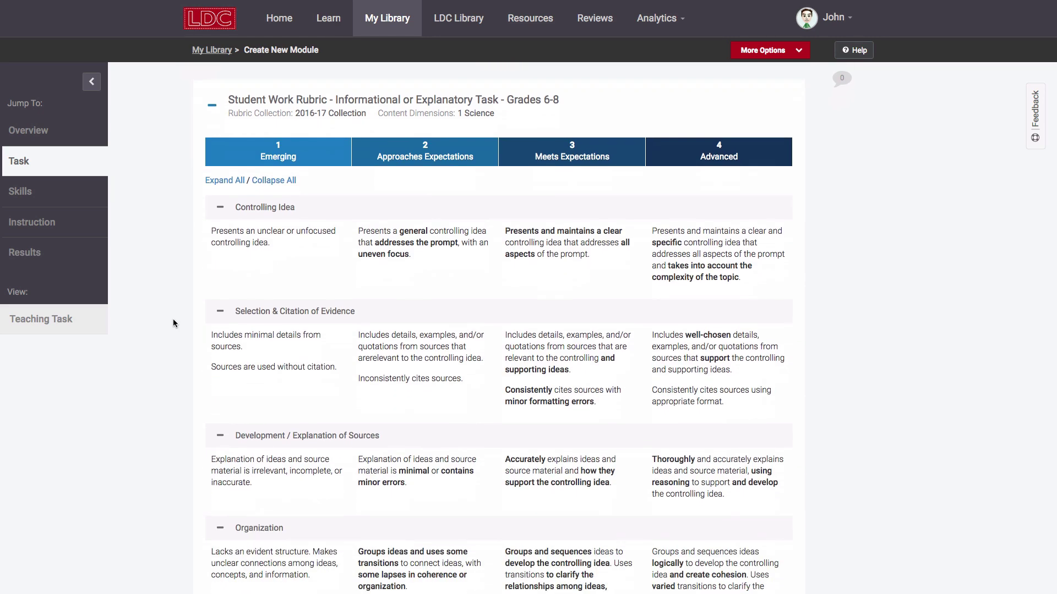
{"action": "left_click", "coordinate": [259, 155]}
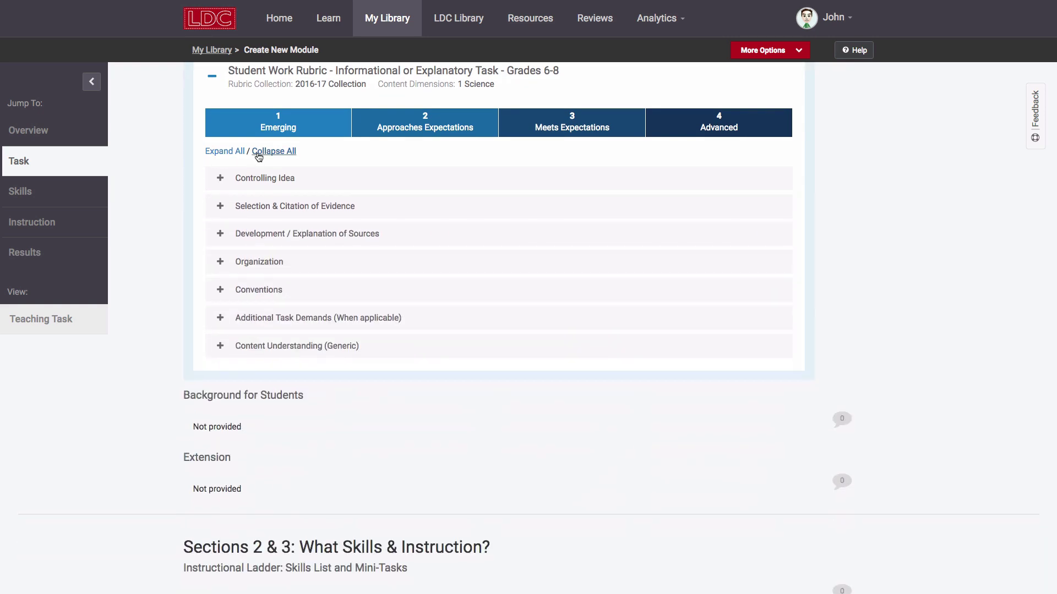
{"action": "scroll", "coordinate": [792, 106], "scroll_direction": "up", "scroll_amount": 1}
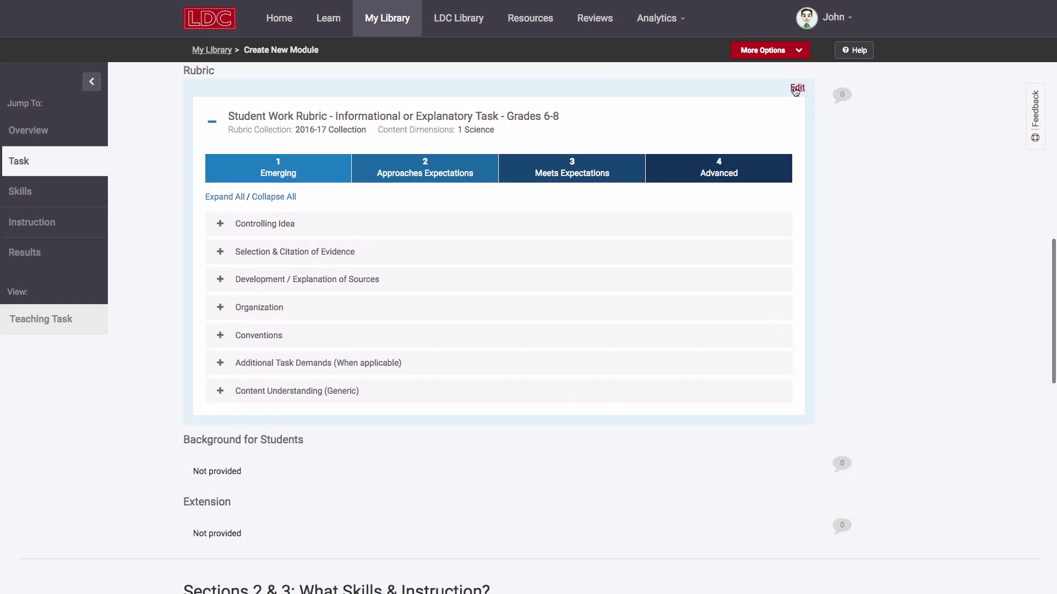
Exclude Organization, Conventions and Additional Task Demands from the module's rubric and save it.
{"action": "left_click", "coordinate": [796, 88]}
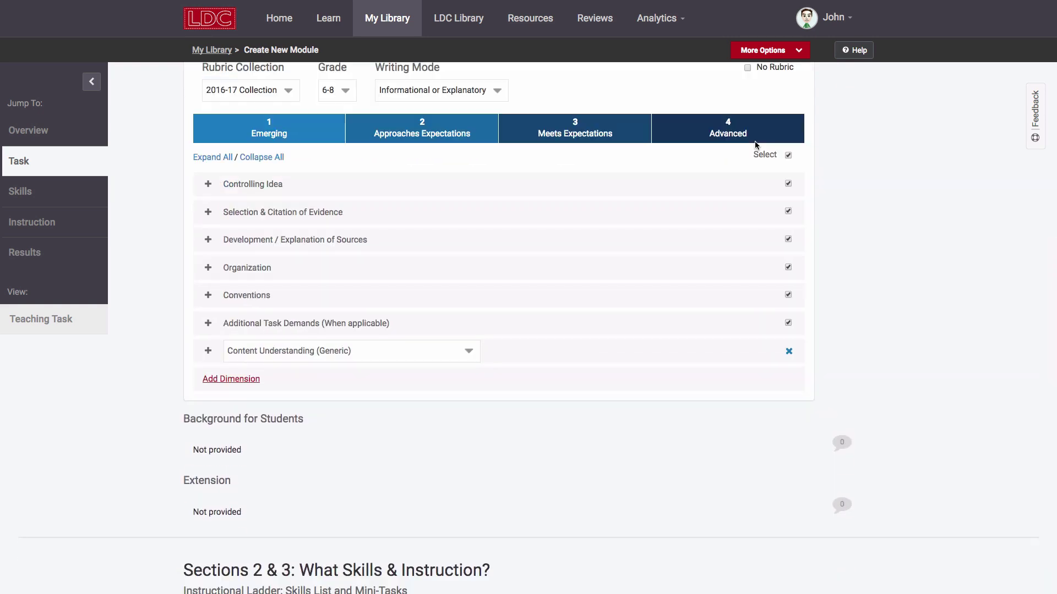
{"action": "left_click", "coordinate": [789, 295]}
{"action": "left_click", "coordinate": [788, 268]}
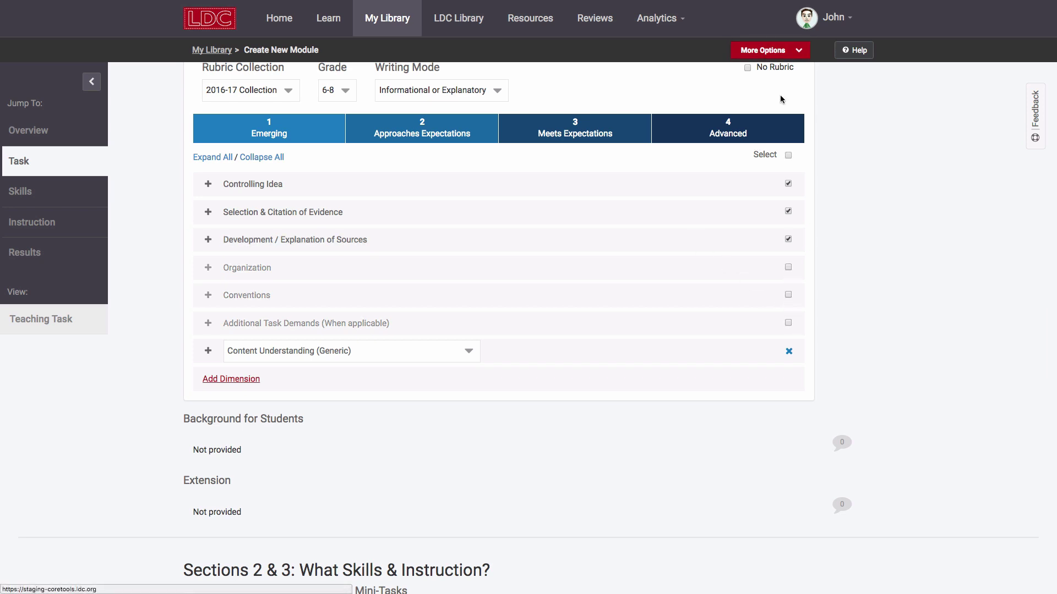
{"action": "scroll", "coordinate": [781, 99], "scroll_direction": "up", "scroll_amount": 2}
{"action": "left_click", "coordinate": [786, 126]}
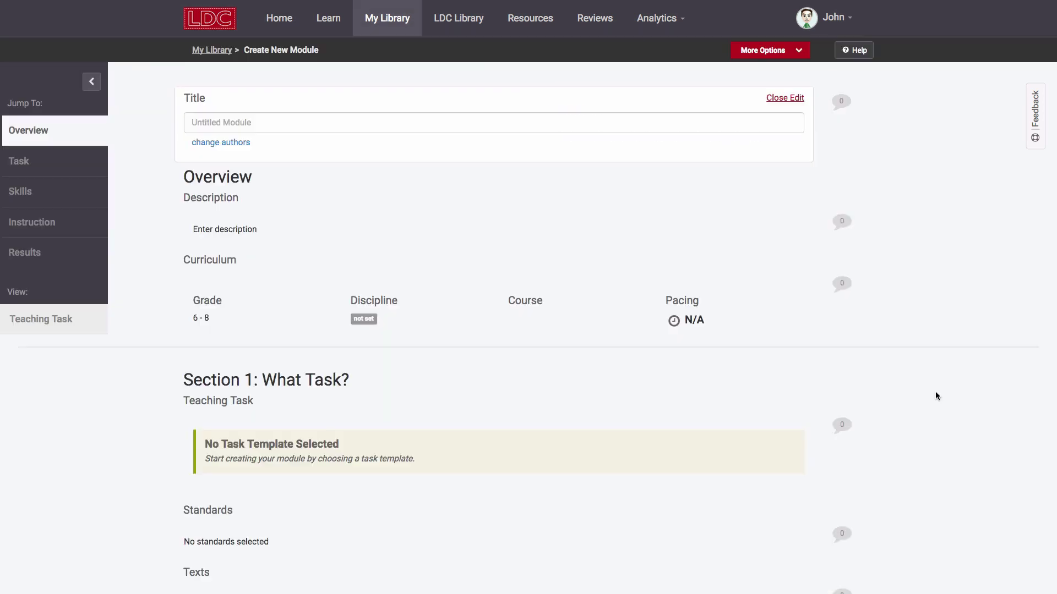
In the untitled module without a task template, edit the rubric settings, turn off No Rubric, and open the rubric's grade choices.
{"action": "scroll", "coordinate": [935, 396], "scroll_direction": "down", "scroll_amount": 7}
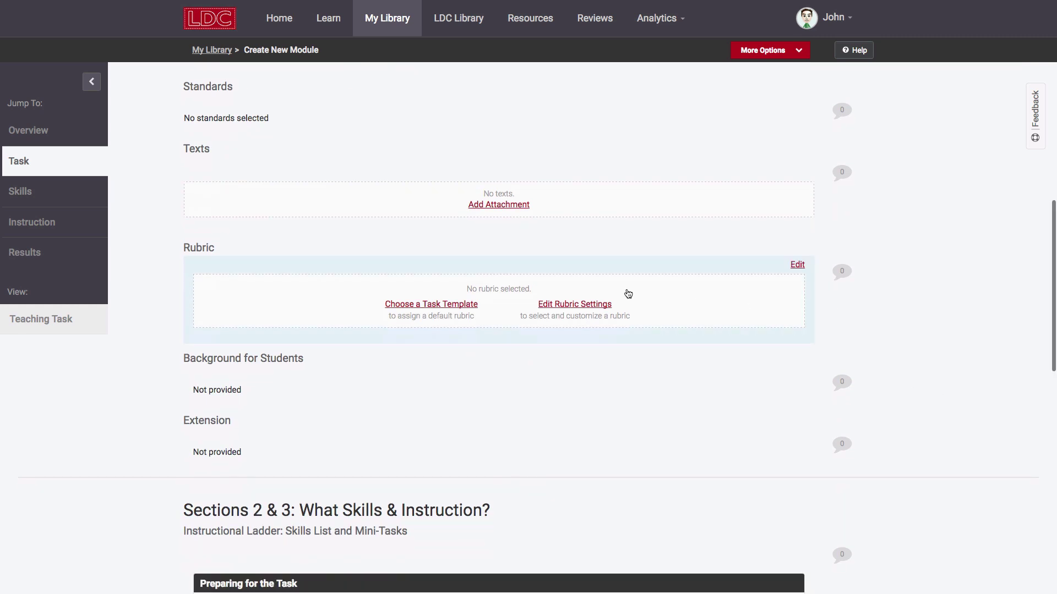
{"action": "left_click", "coordinate": [577, 304]}
{"action": "left_click", "coordinate": [747, 287]}
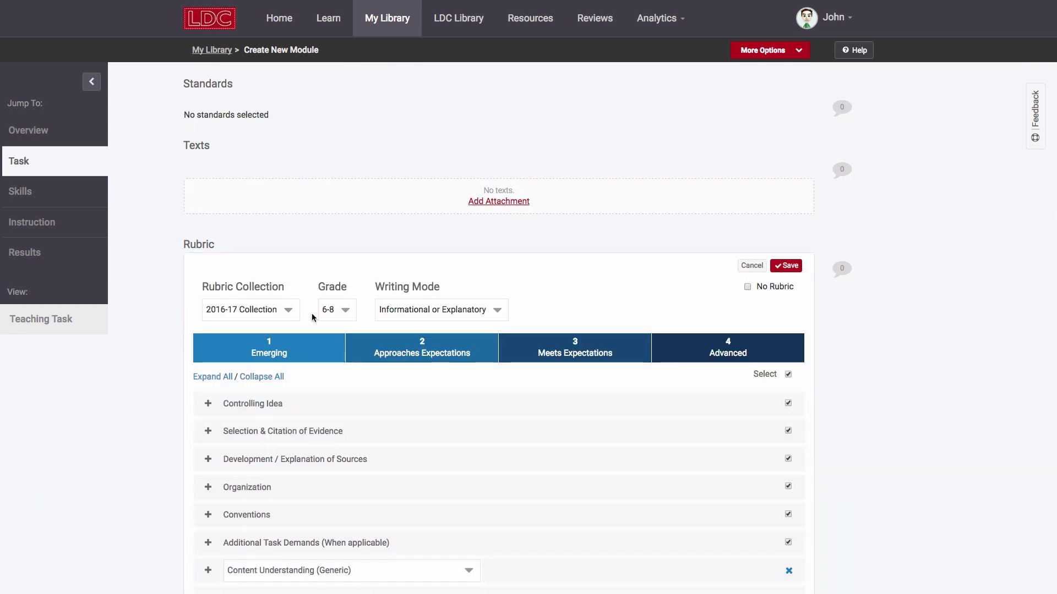
{"action": "left_click", "coordinate": [332, 312]}
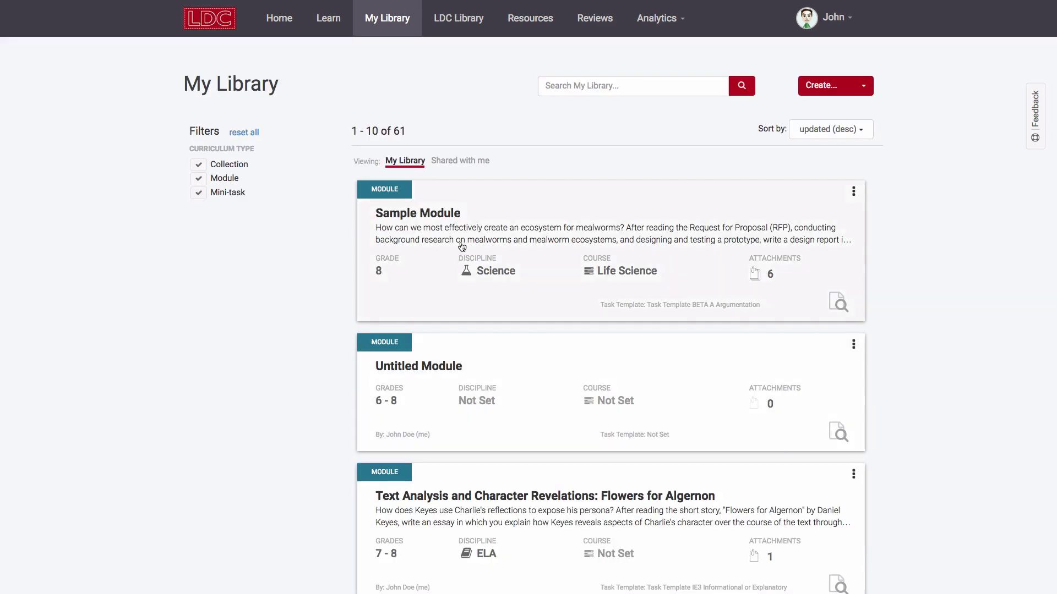
Open Sample Module from My Library and expand its Argumentation Task rubric.
{"action": "left_click", "coordinate": [450, 246]}
{"action": "scroll", "coordinate": [463, 368], "scroll_direction": "down", "scroll_amount": 5}
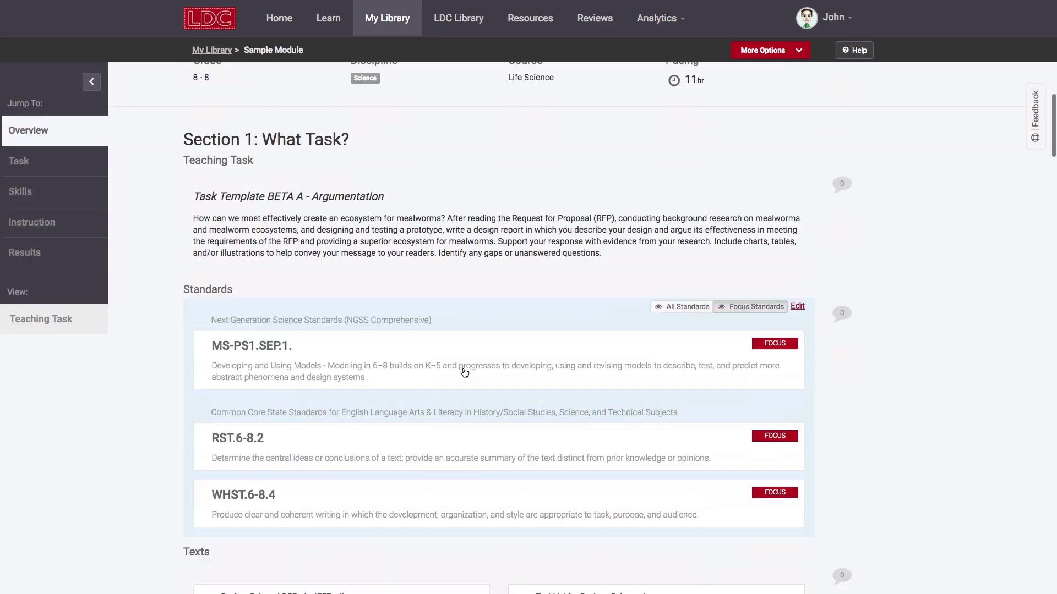
{"action": "scroll", "coordinate": [464, 374], "scroll_direction": "down", "scroll_amount": 8}
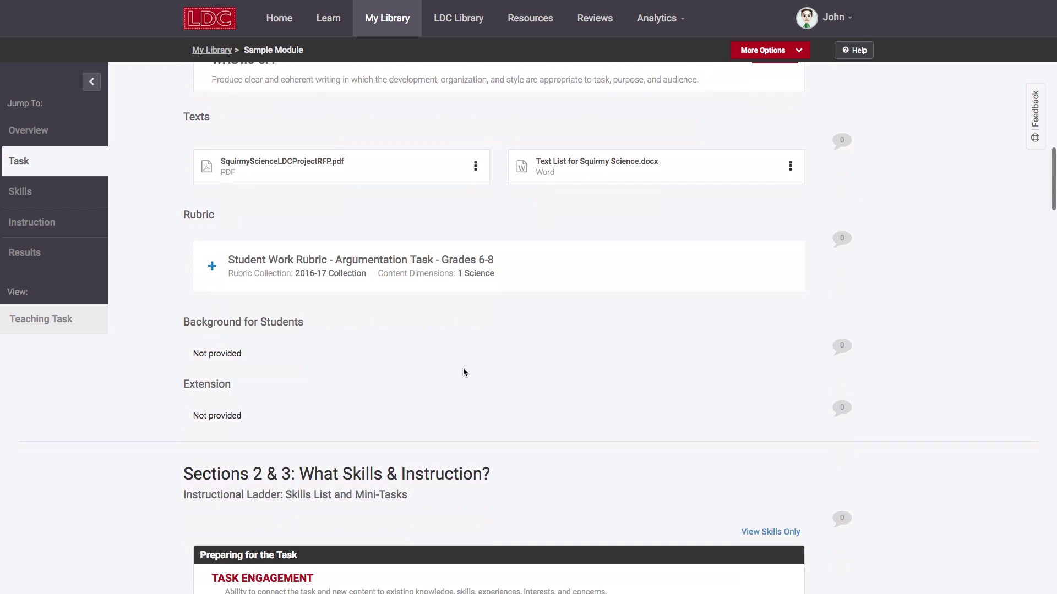
{"action": "left_click", "coordinate": [211, 198]}
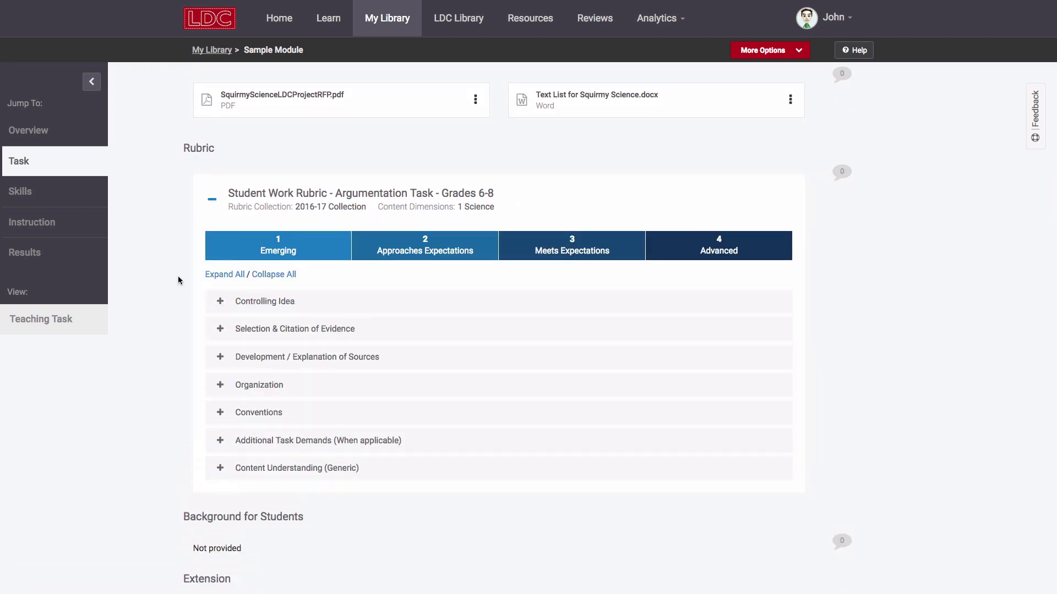
Review the level descriptions of all dimensions in Sample Module's rubric, collapse them, and export the rubric.
{"action": "left_click", "coordinate": [219, 275]}
{"action": "scroll", "coordinate": [164, 316], "scroll_direction": "down", "scroll_amount": 2}
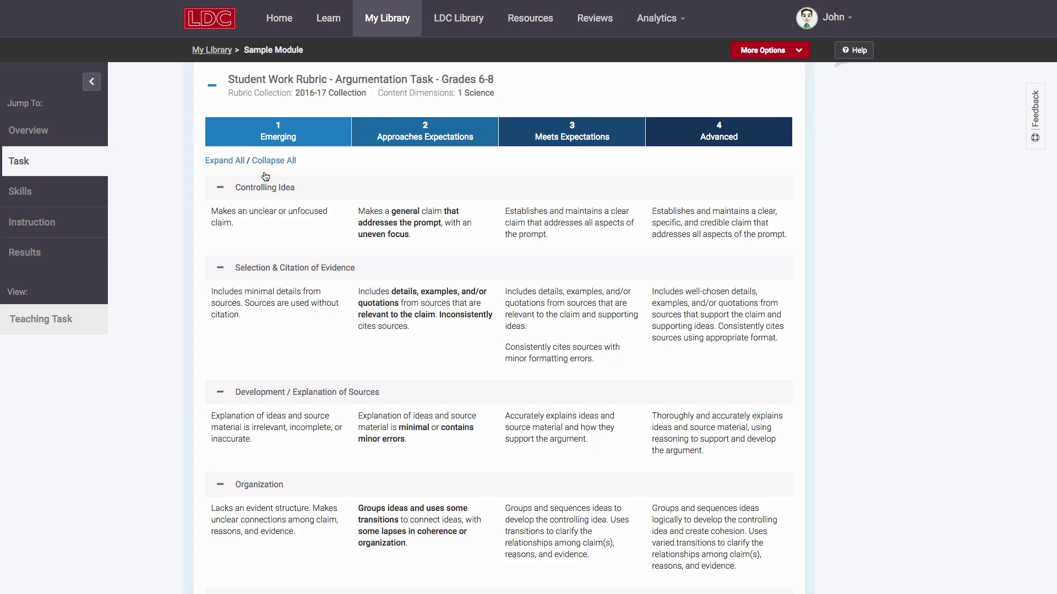
{"action": "left_click", "coordinate": [268, 161]}
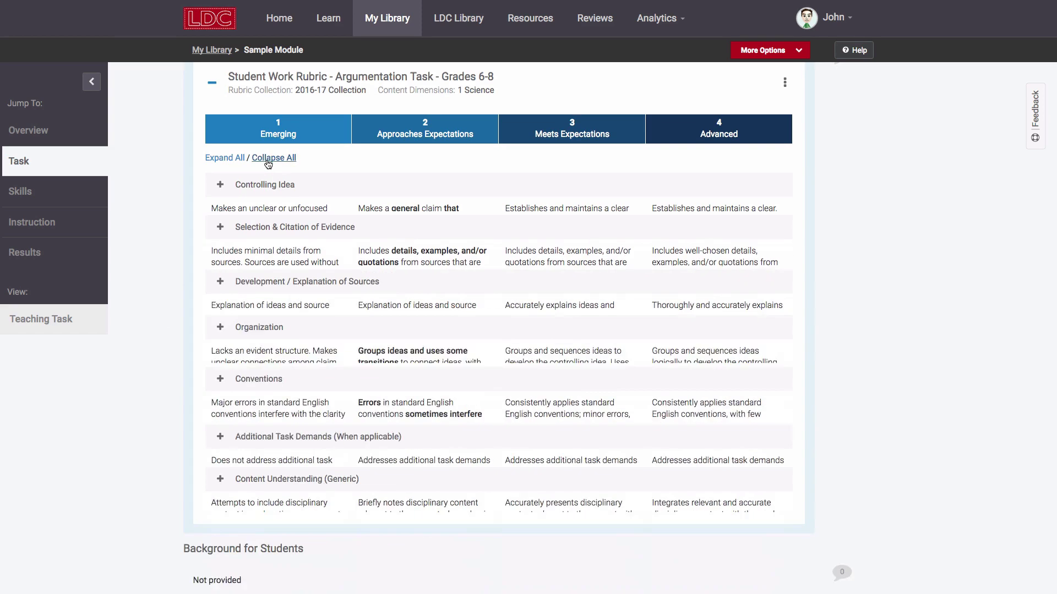
{"action": "left_click", "coordinate": [785, 85]}
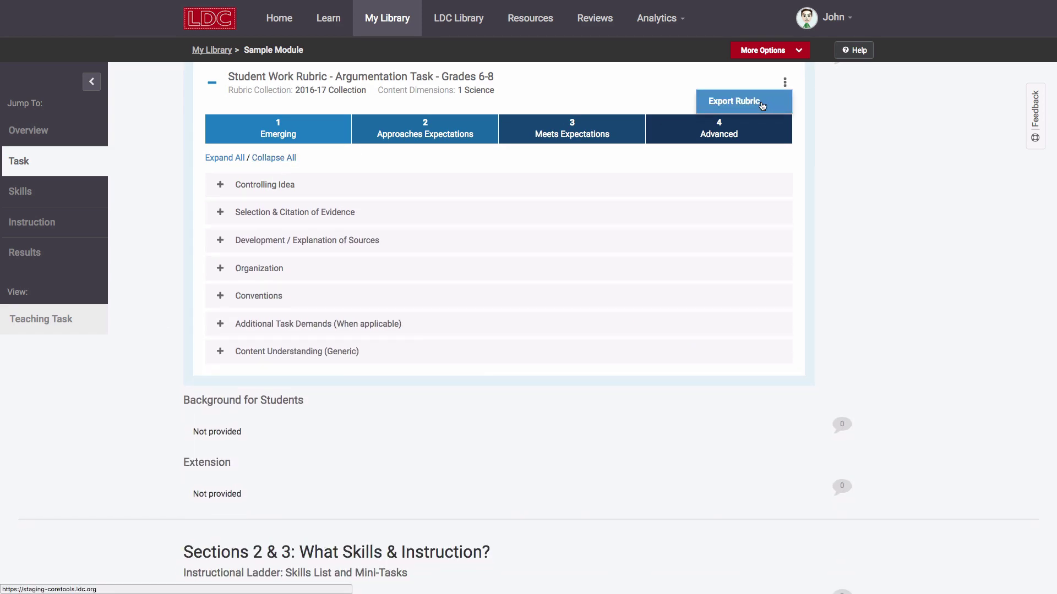
{"action": "left_click", "coordinate": [762, 105]}
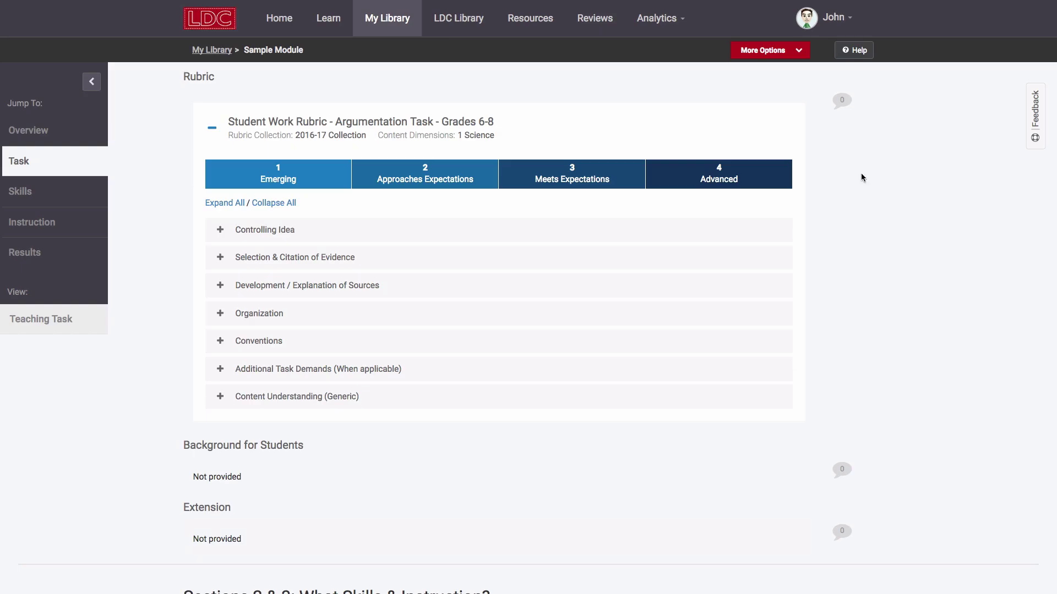
Exclude Conventions, Organization and Additional Task Demands from Sample Module's rubric and save it.
{"action": "mouse_move", "coordinate": [794, 113]}
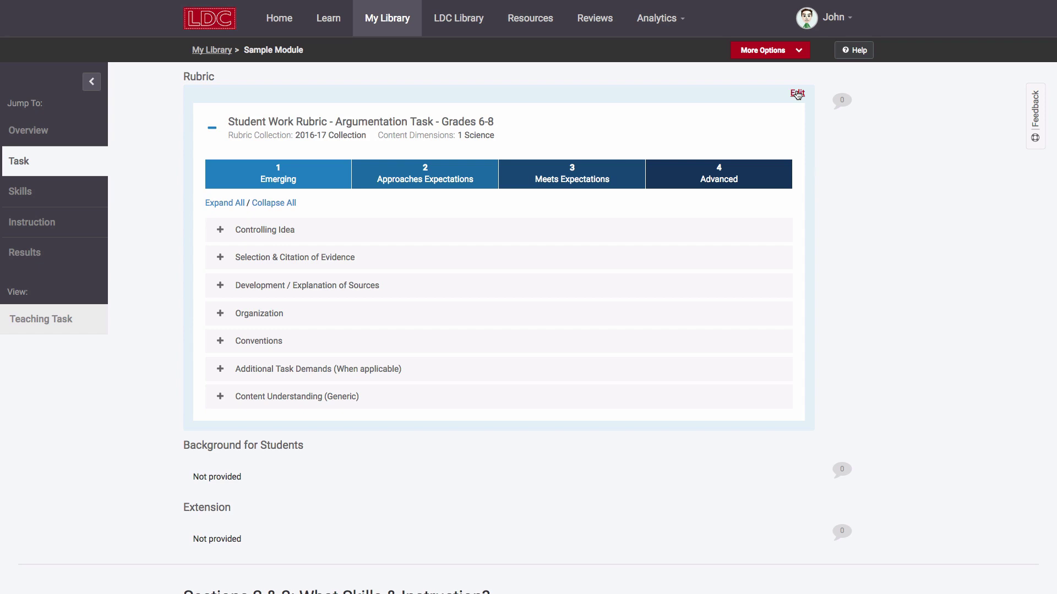
{"action": "left_click", "coordinate": [797, 93]}
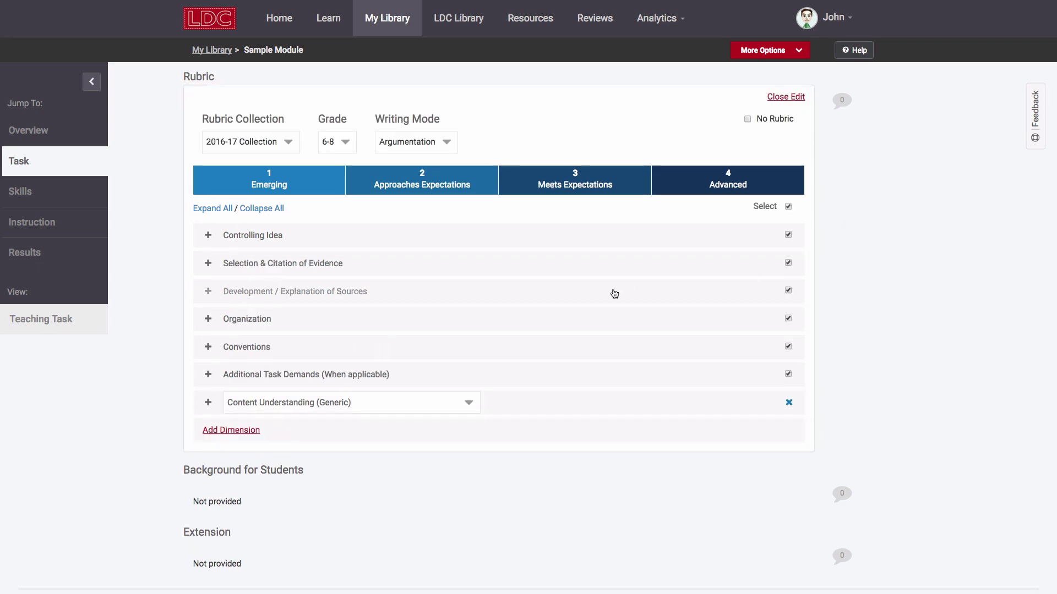
{"action": "left_click", "coordinate": [788, 346]}
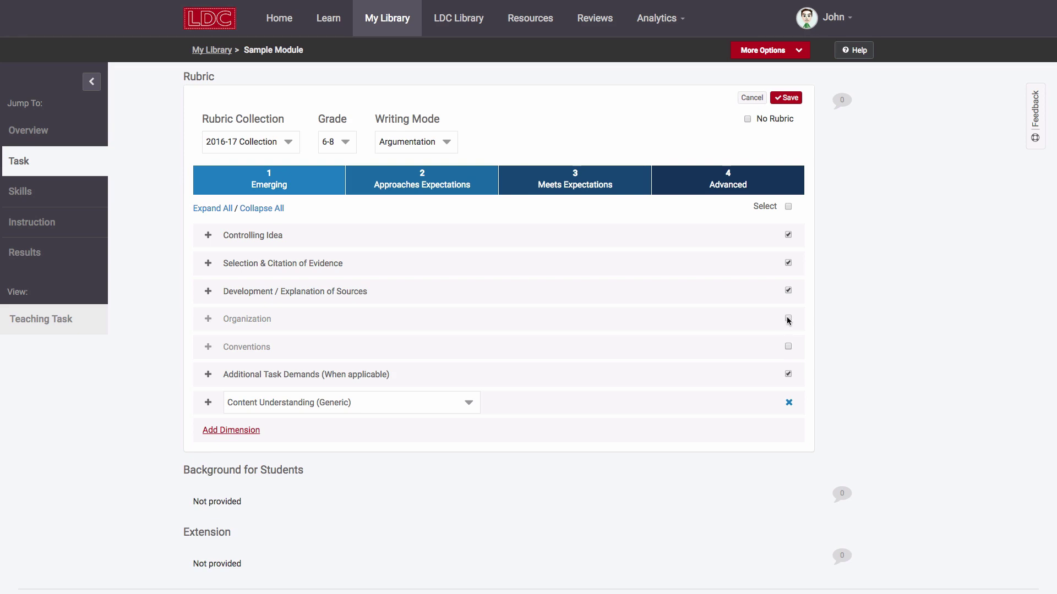
{"action": "left_click", "coordinate": [788, 318]}
{"action": "left_click", "coordinate": [778, 99]}
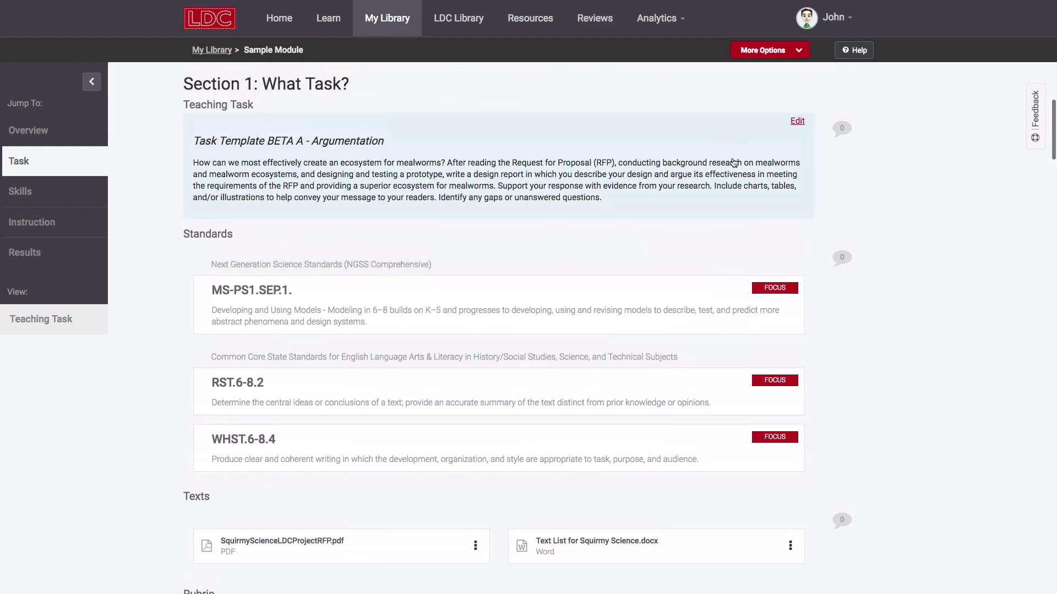
Edit Sample Module's rubric again, set its content dimension to NGSS Practice: Develop Model, and review that dimension's level descriptions.
{"action": "scroll", "coordinate": [734, 162], "scroll_direction": "down", "scroll_amount": 8}
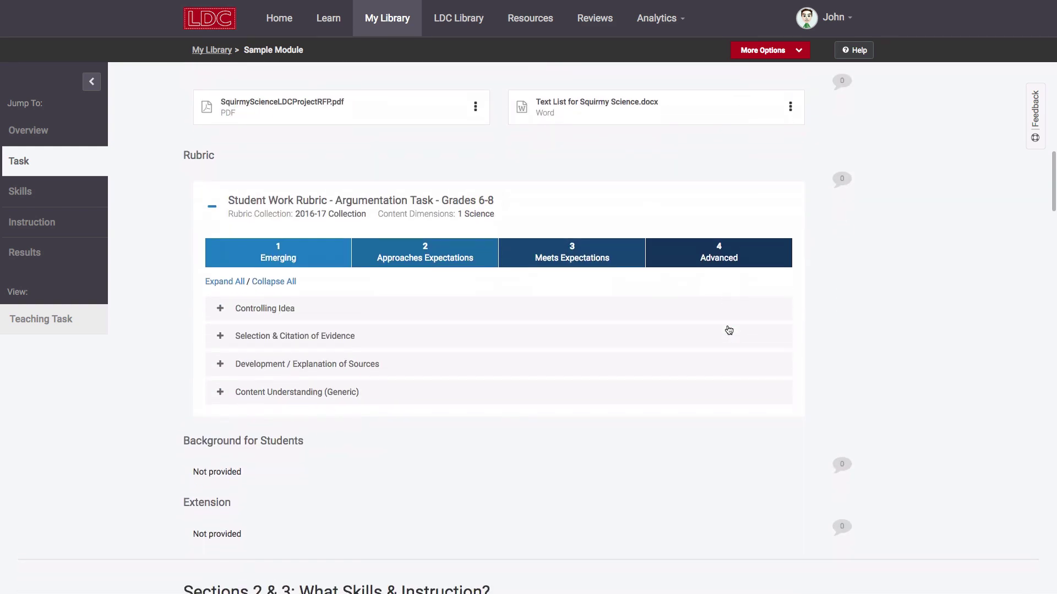
{"action": "left_click", "coordinate": [796, 159]}
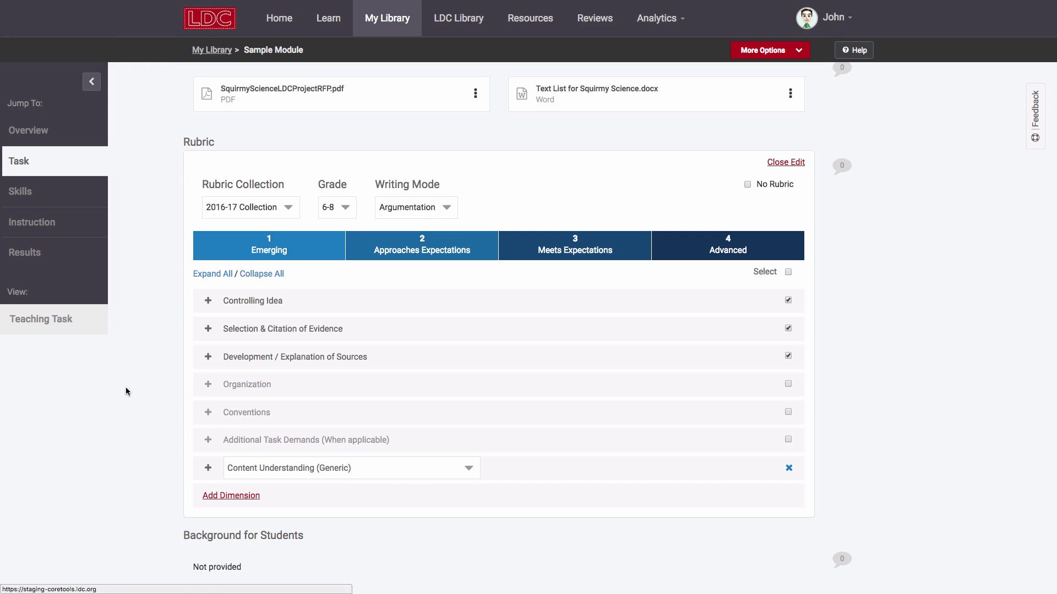
{"action": "scroll", "coordinate": [398, 488], "scroll_direction": "down", "scroll_amount": 3}
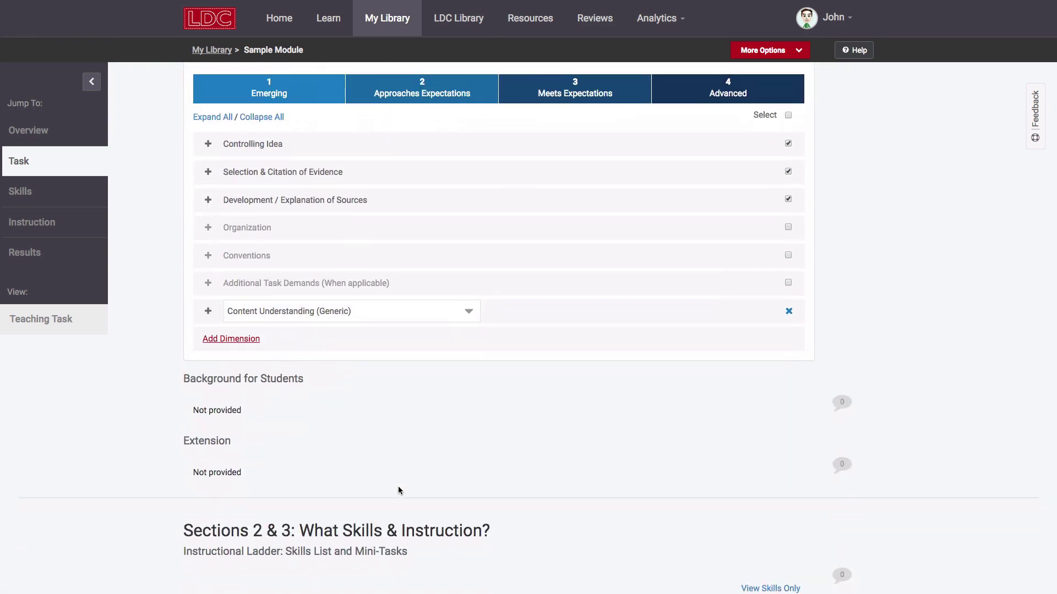
{"action": "left_click", "coordinate": [372, 316]}
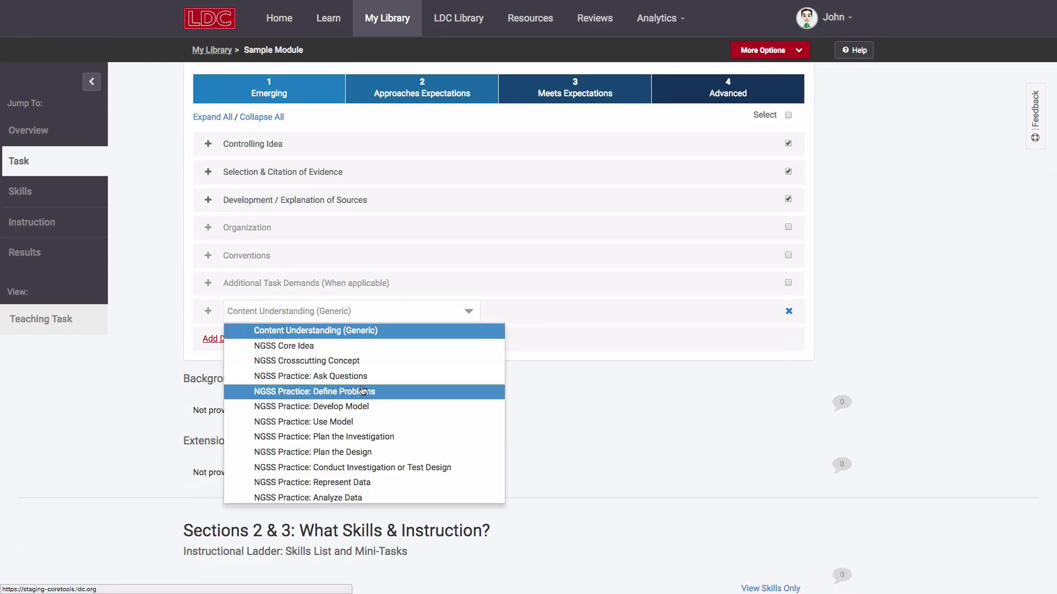
{"action": "left_click", "coordinate": [345, 408]}
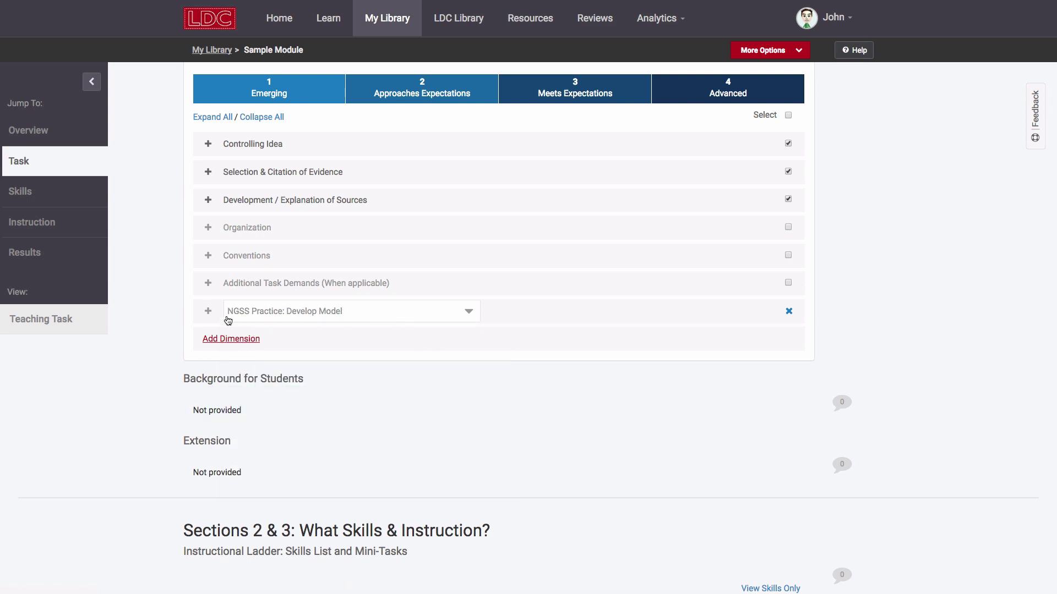
{"action": "left_click", "coordinate": [207, 313]}
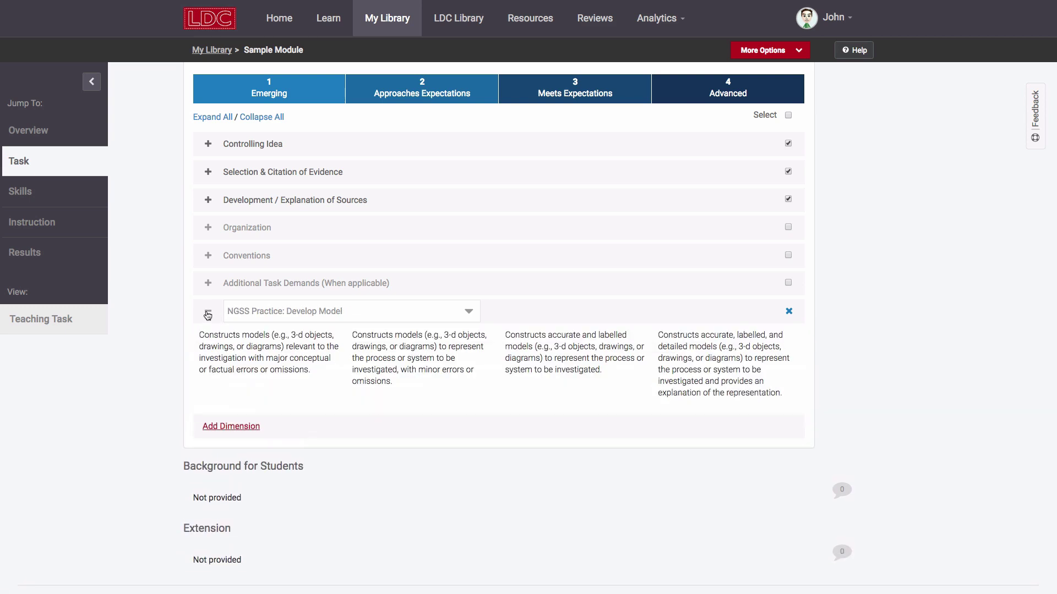
{"action": "left_click", "coordinate": [207, 314]}
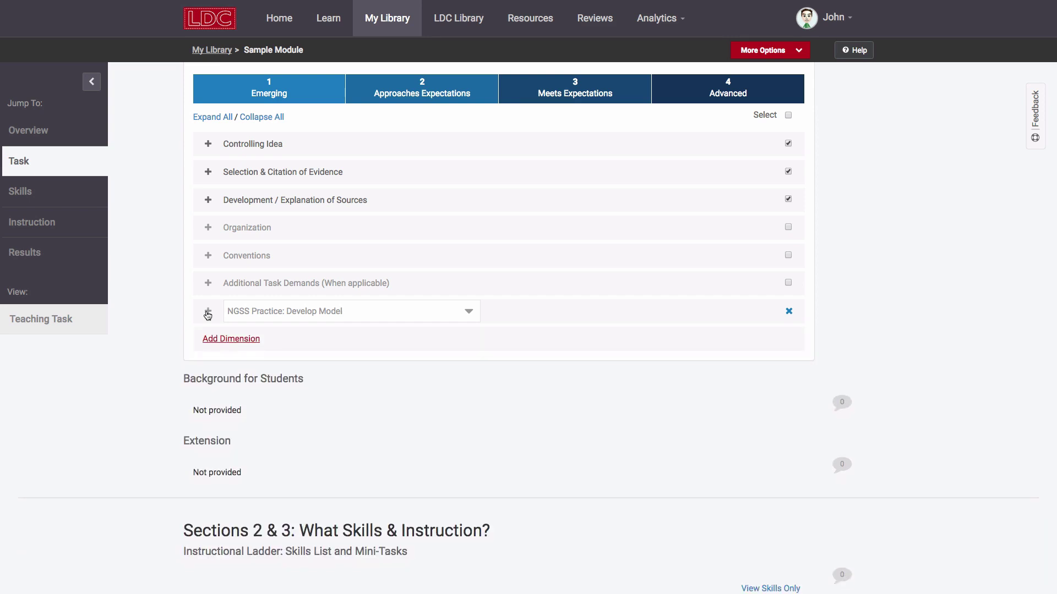
Add a second content dimension, NGSS Crosscutting Concept with Cause and Effect, and expand its level descriptions.
{"action": "left_click", "coordinate": [225, 340]}
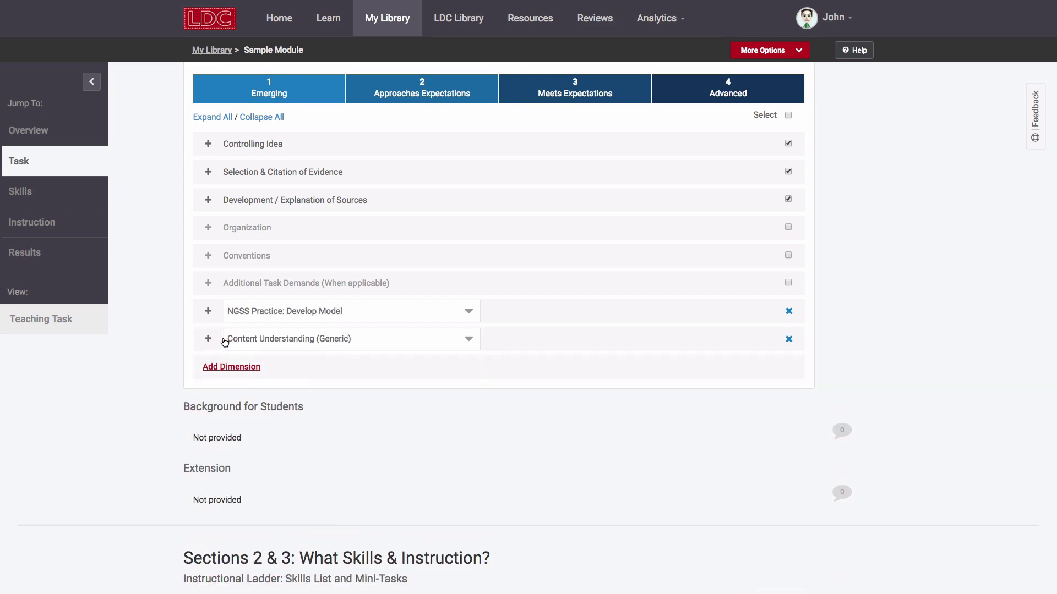
{"action": "left_click", "coordinate": [468, 339]}
{"action": "scroll", "coordinate": [384, 390], "scroll_direction": "up", "scroll_amount": 1}
{"action": "scroll", "coordinate": [384, 390], "scroll_direction": "down", "scroll_amount": 3}
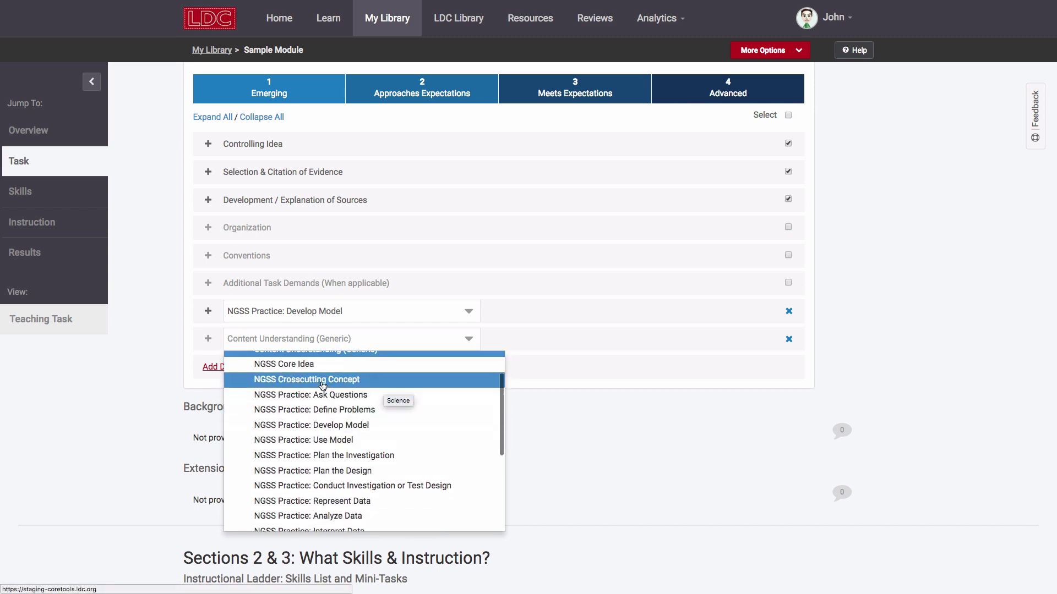
{"action": "left_click", "coordinate": [321, 379]}
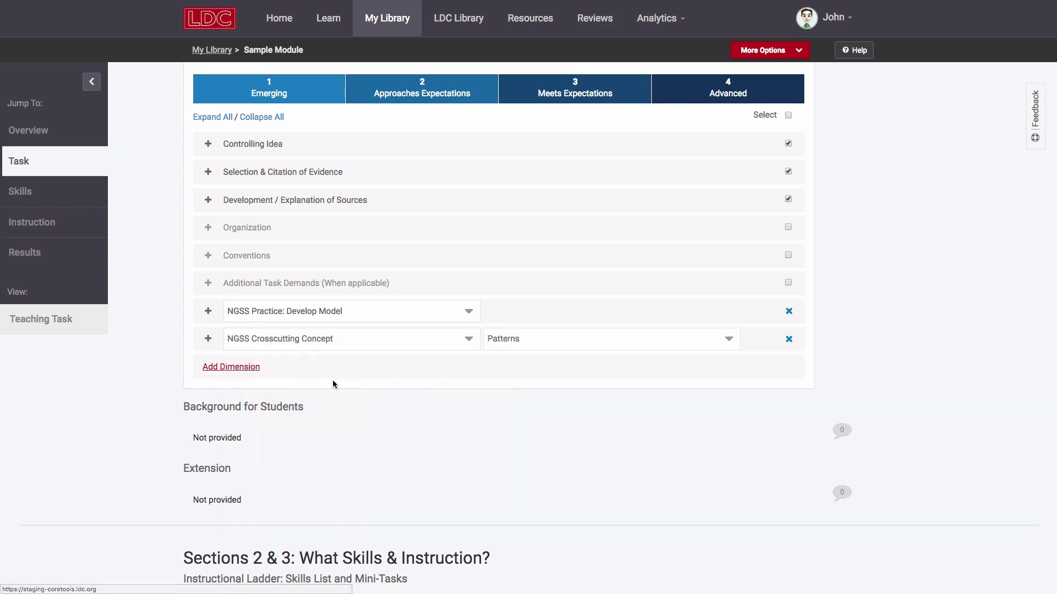
{"action": "left_click", "coordinate": [538, 339]}
{"action": "left_click", "coordinate": [534, 377]}
{"action": "left_click", "coordinate": [207, 341]}
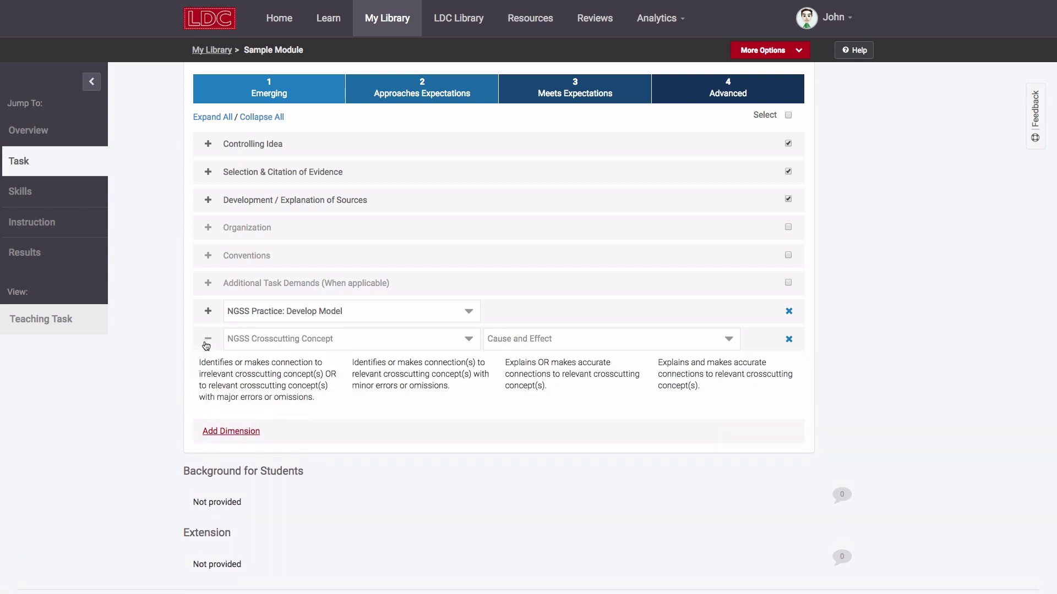
Replace the NGSS Crosscutting Concept dimension in Sample Module's rubric with an NGSS Core Idea dimension using standard MS-PS1.SEP.1.
{"action": "left_click", "coordinate": [207, 339]}
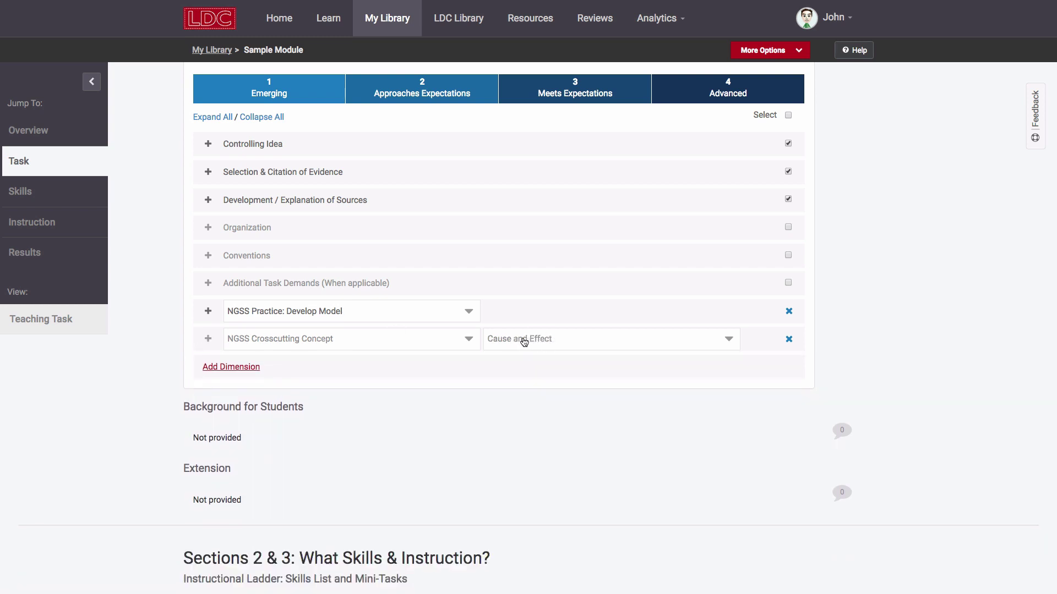
{"action": "left_click", "coordinate": [788, 339]}
{"action": "left_click", "coordinate": [242, 339]}
{"action": "left_click", "coordinate": [286, 339]}
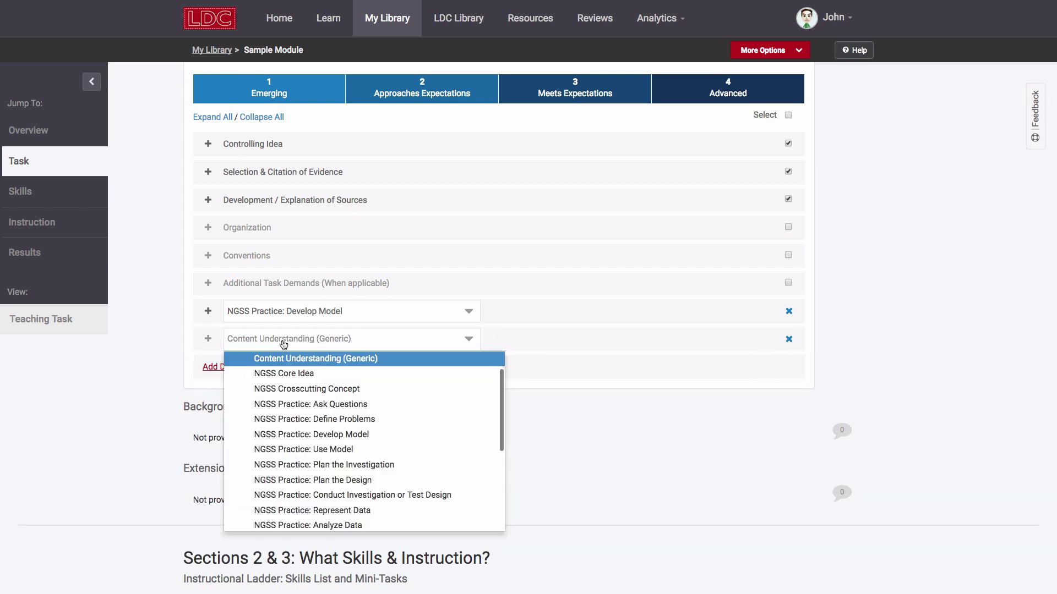
{"action": "left_click", "coordinate": [292, 374]}
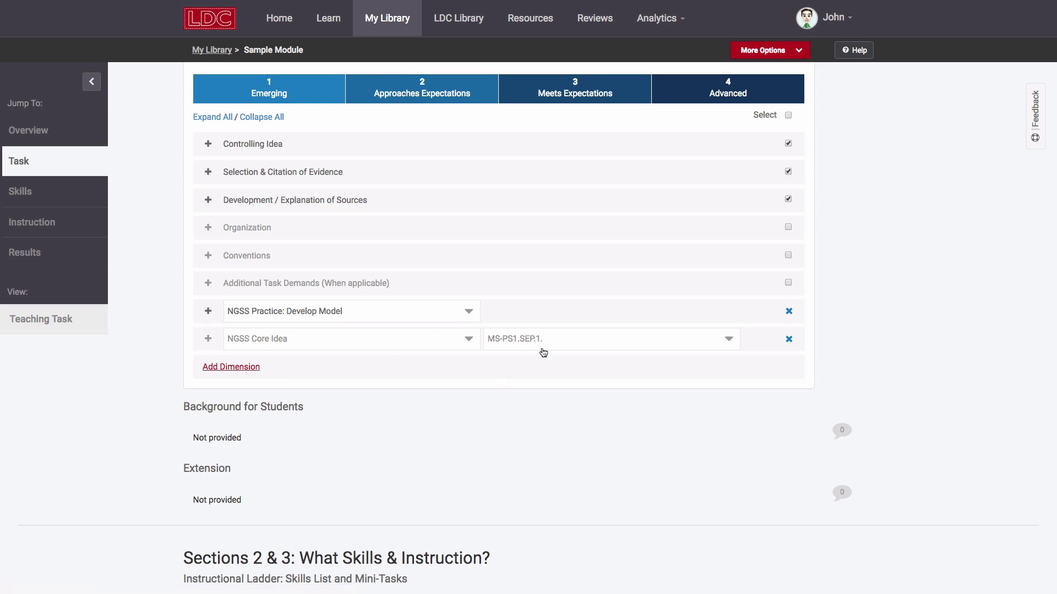
{"action": "left_click", "coordinate": [527, 339]}
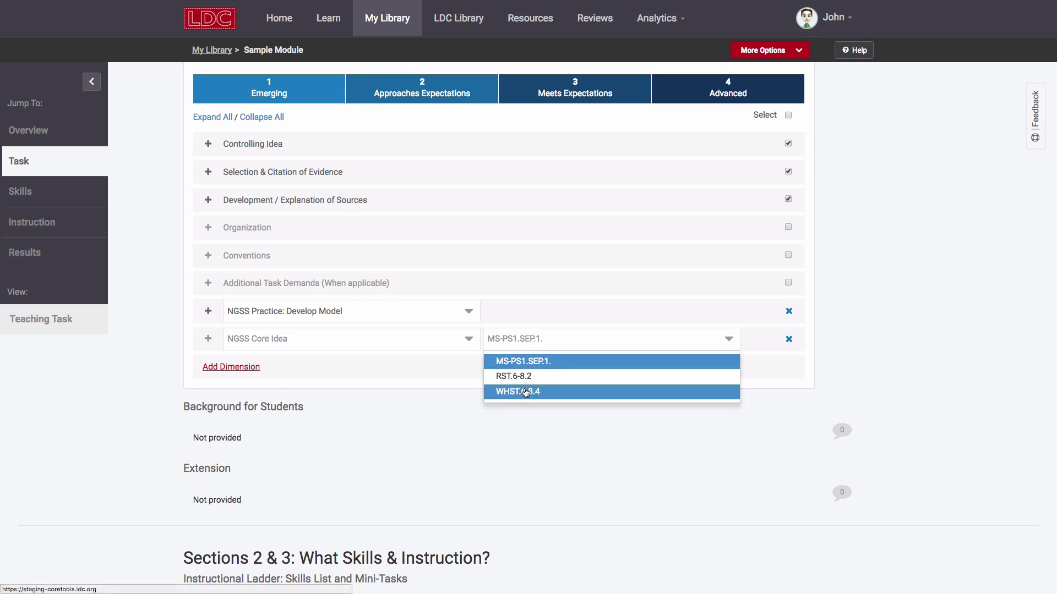
{"action": "left_click", "coordinate": [523, 367]}
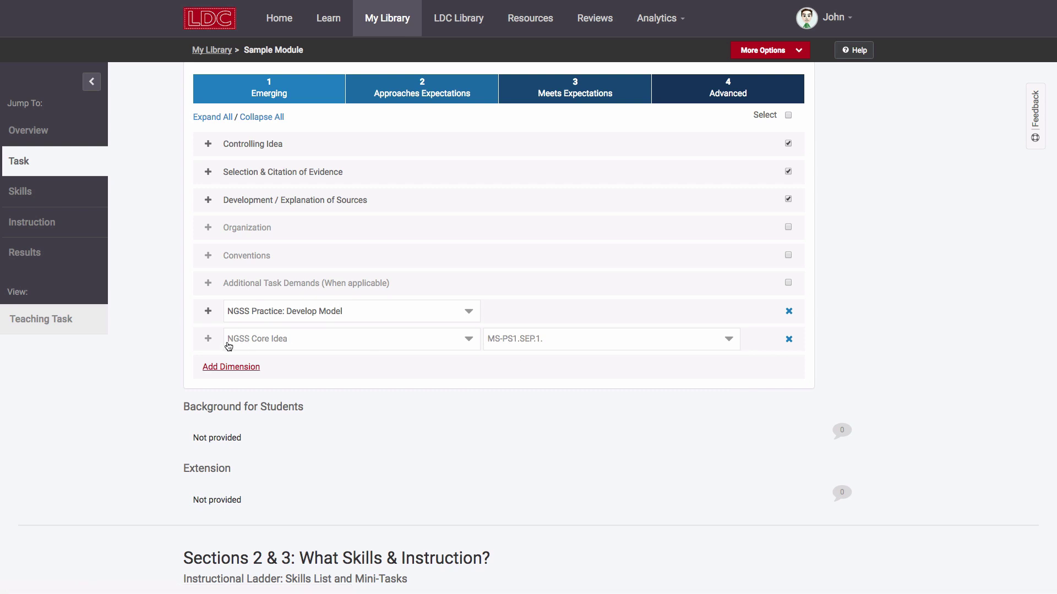
Review the level descriptions of the NGSS Core Idea dimension, collapse them, and save the rubric.
{"action": "left_click", "coordinate": [206, 340]}
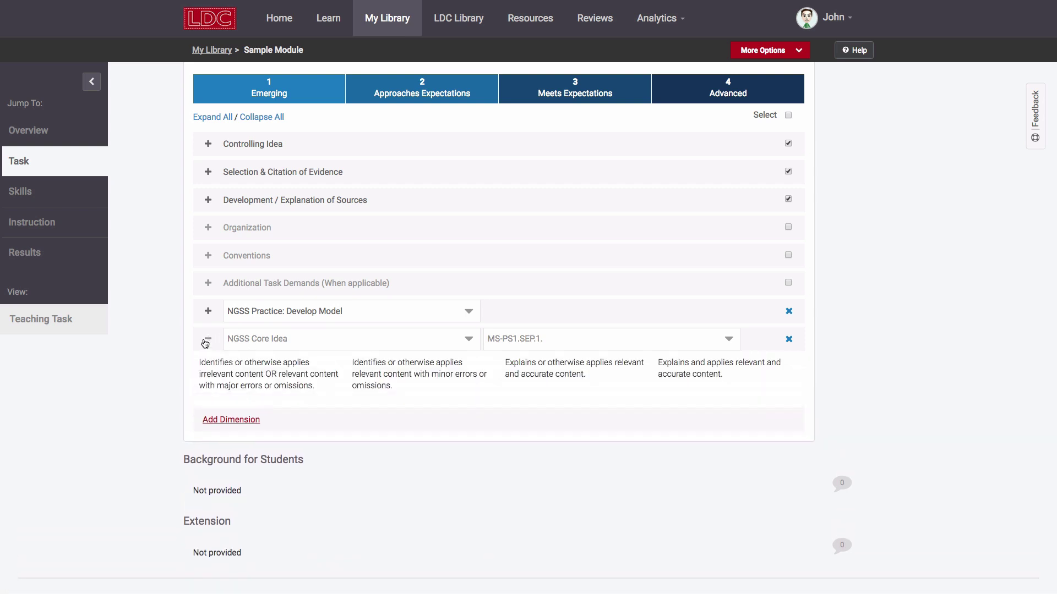
{"action": "left_click", "coordinate": [206, 341]}
{"action": "scroll", "coordinate": [785, 243], "scroll_direction": "up", "scroll_amount": 3}
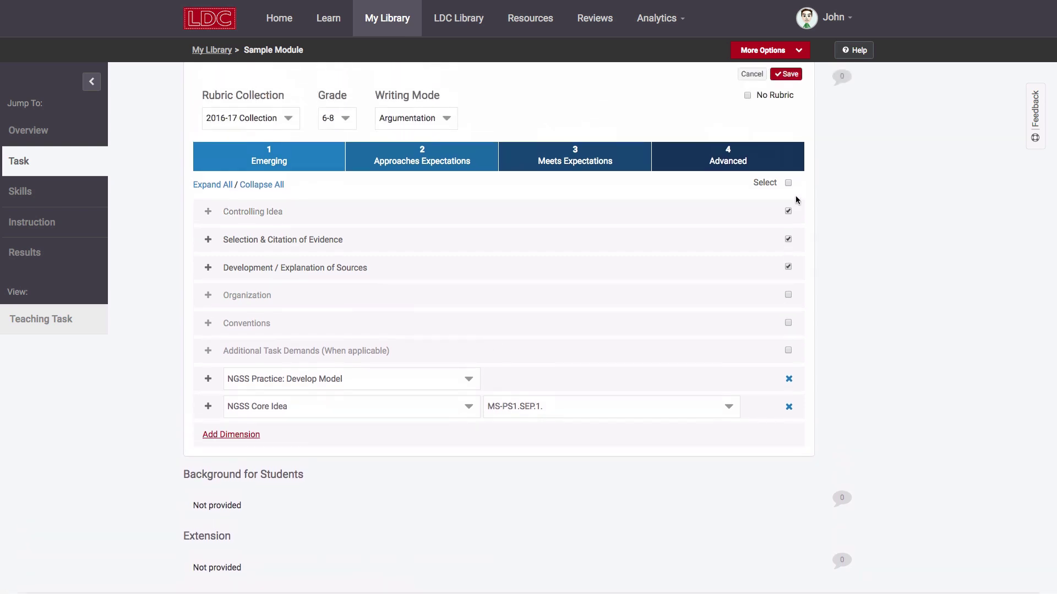
{"action": "left_click", "coordinate": [784, 76]}
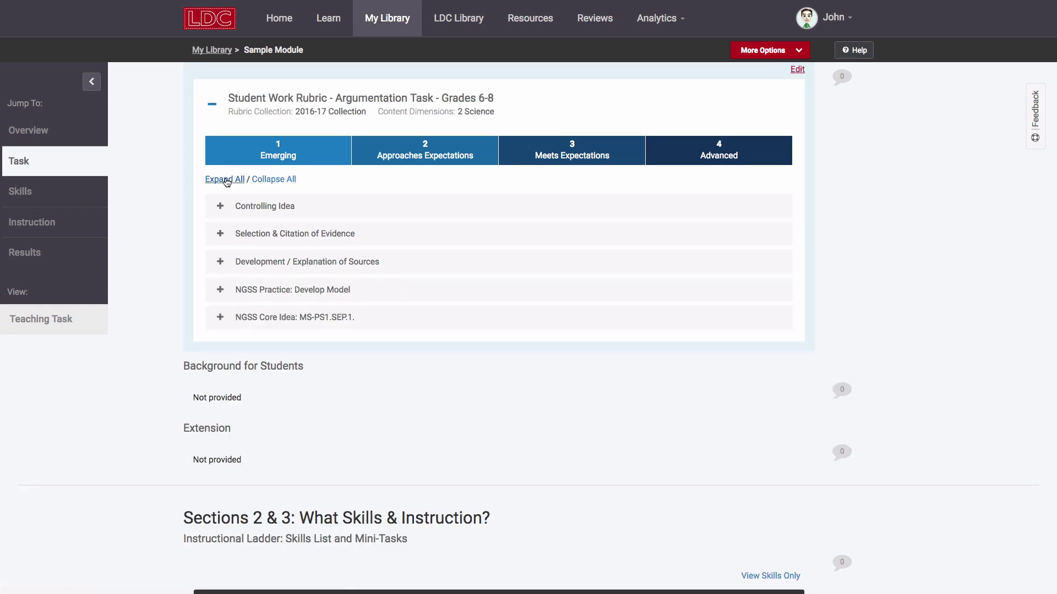
Expand all dimensions of the saved Argumentation Task rubric for Grades 6-8 and export the rubric.
{"action": "left_click", "coordinate": [228, 181]}
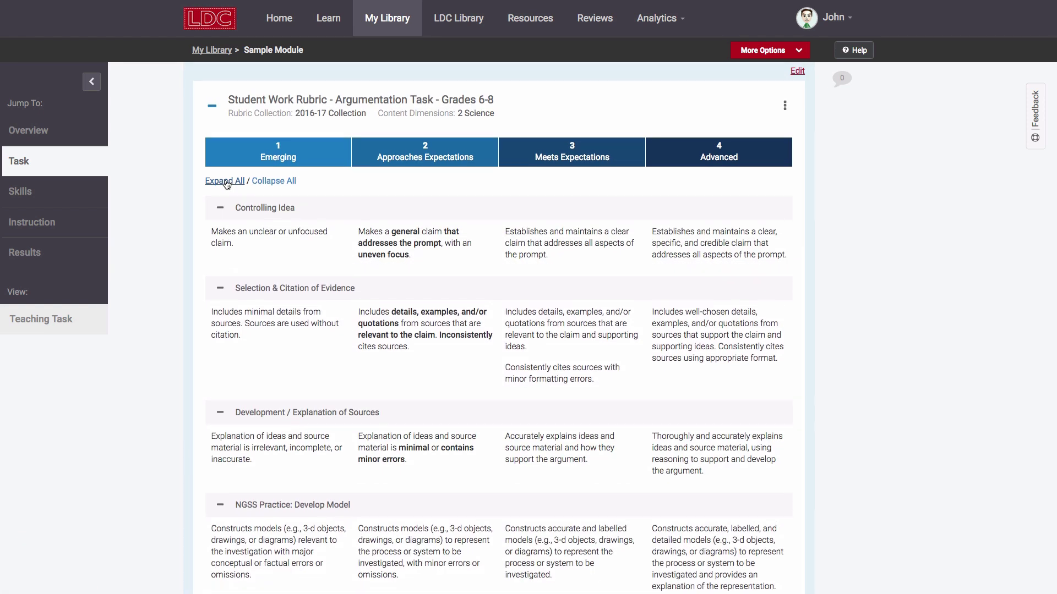
{"action": "left_click", "coordinate": [785, 109]}
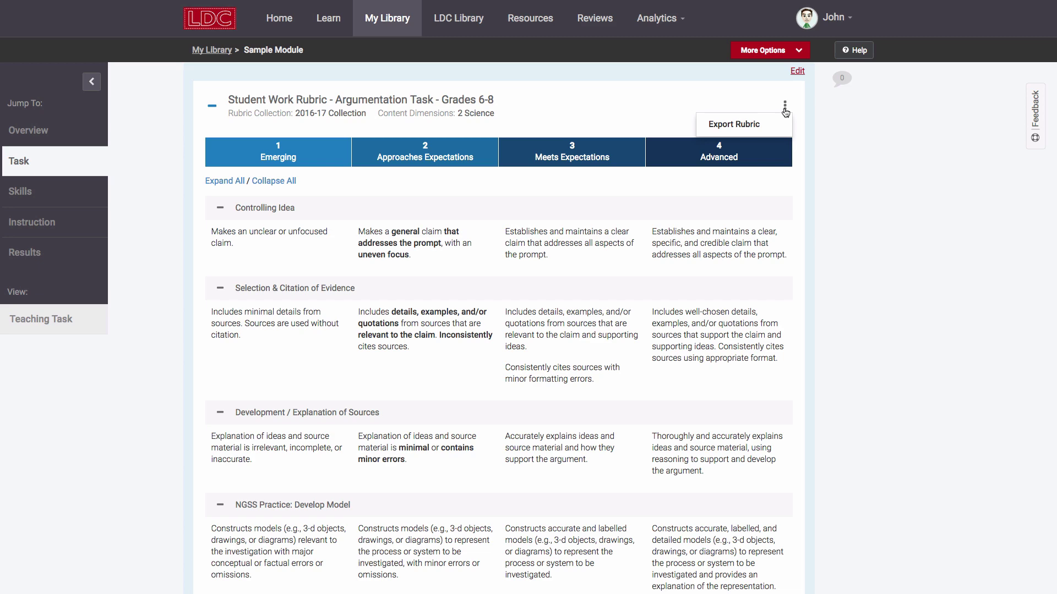
{"action": "left_click", "coordinate": [752, 126]}
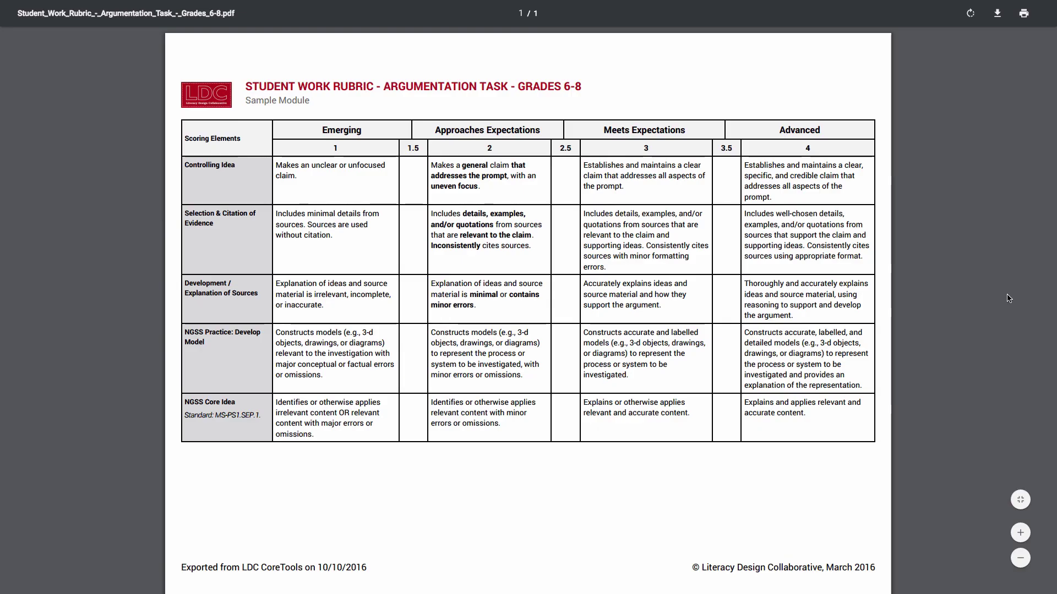